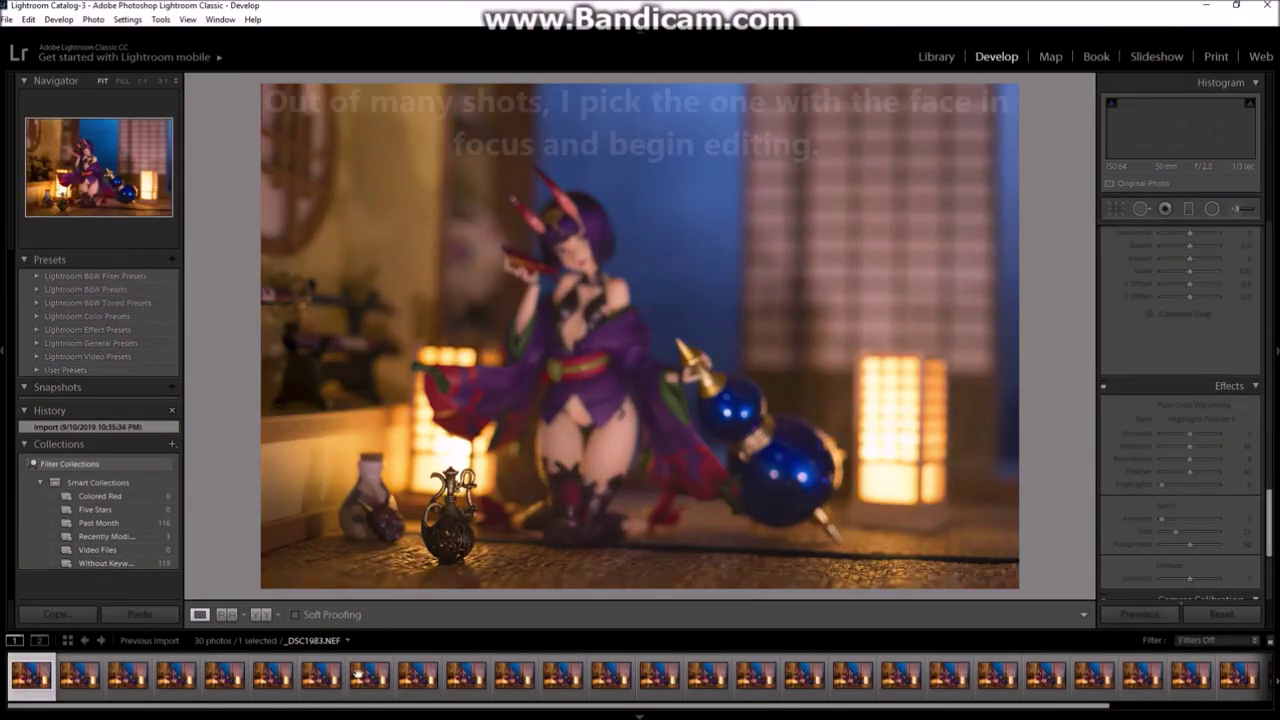
Check the near-identical figurine shots for a sharp face and select _DSC1997.NEF for editing.
left_click(514, 677)
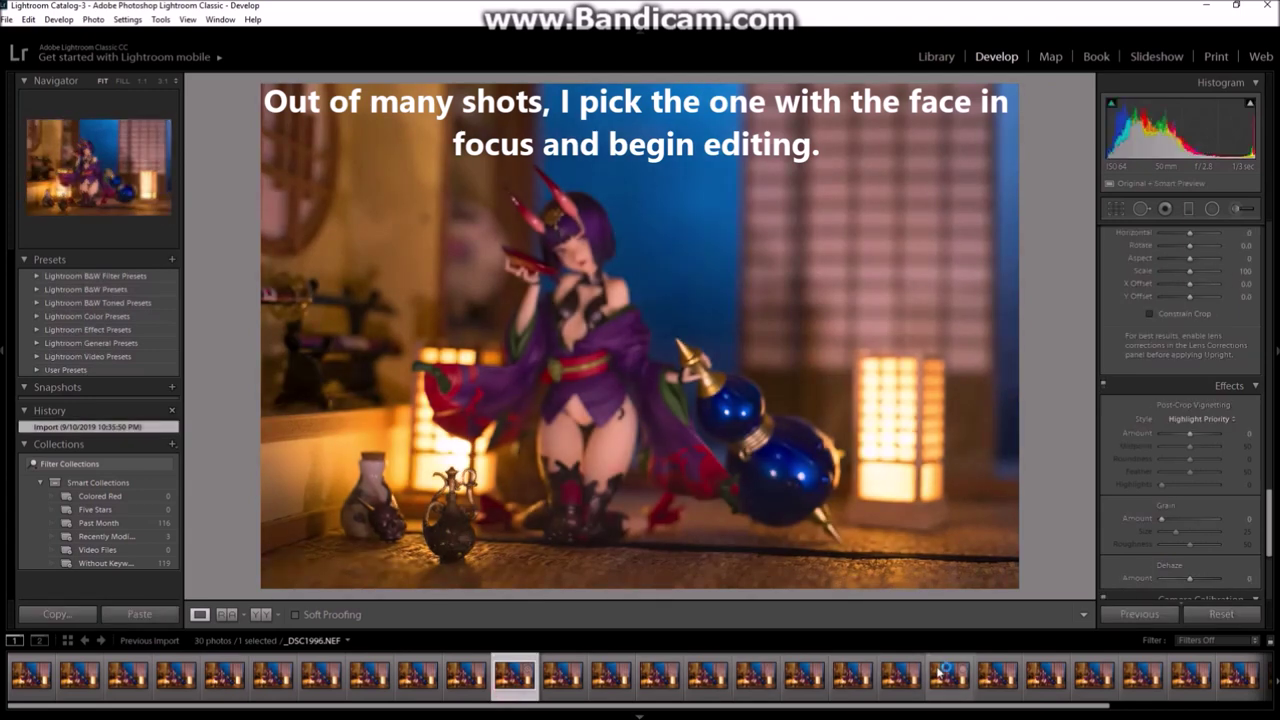
left_click(950, 677)
key("z")
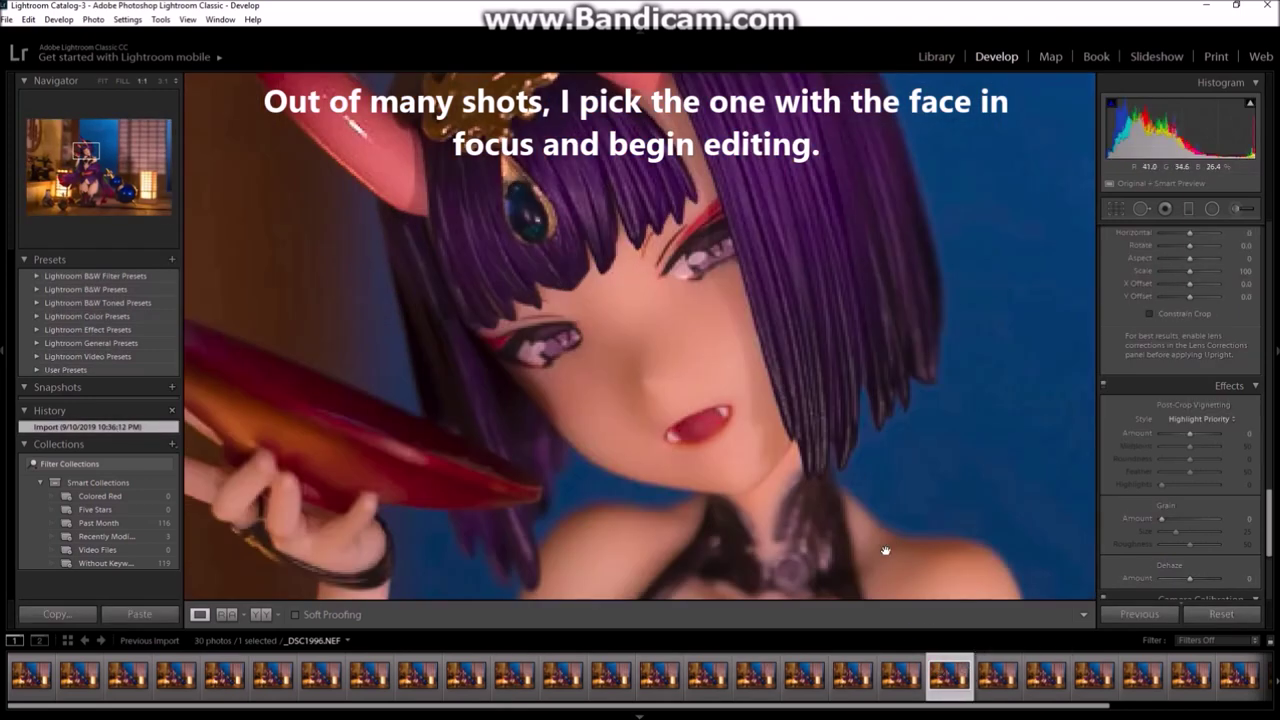
left_click(997, 677)
key("z")
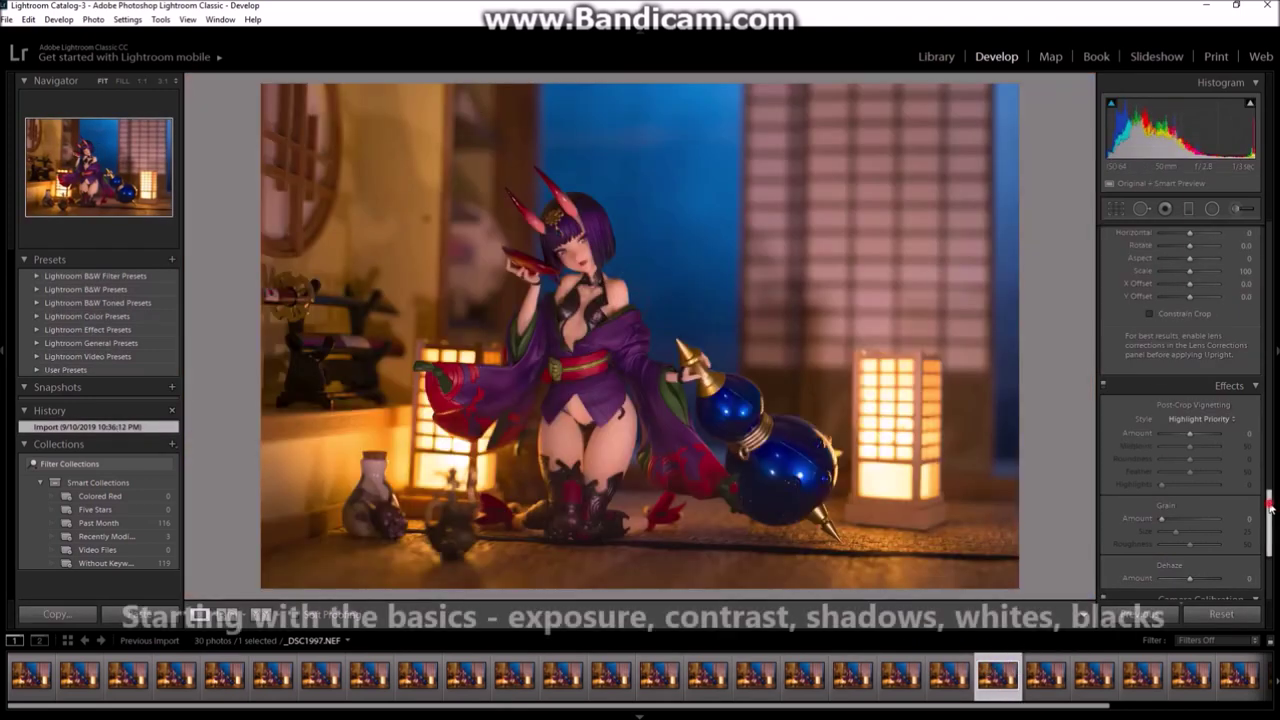
Set the basic adjustments to temperature 3900, exposure +0.12, highlights +17, shadows −29 and whites +10, leaving contrast at 0.
left_click_drag(1271, 509, 1271, 240)
left_click_drag(1171, 294, 1173, 296)
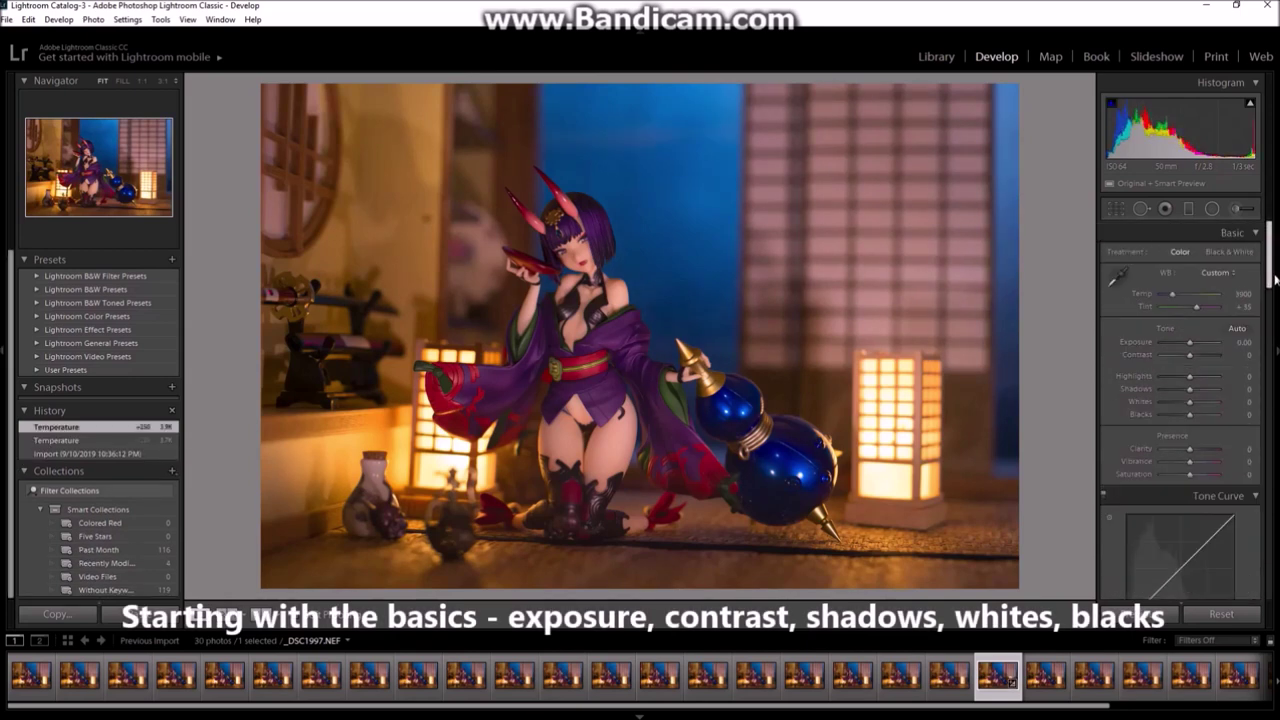
mouse_move(1189, 376)
left_mouse_down()
mouse_move(1176, 389)
mouse_move(1192, 401)
mouse_move(1195, 356)
left_mouse_up()
double_click(1194, 355)
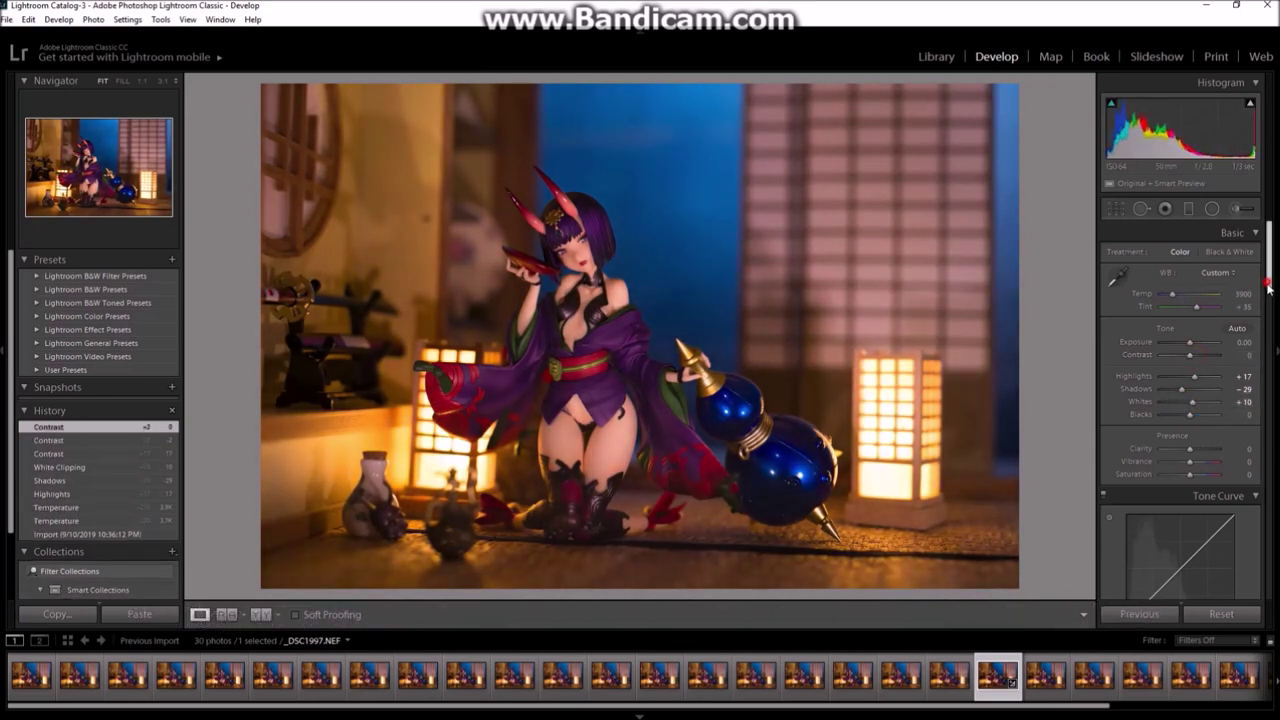
scroll(1268, 287, "down", 2)
mouse_move(1190, 326)
left_mouse_down()
mouse_move(1180, 332)
mouse_move(1190, 316)
left_mouse_up()
double_click(1185, 326)
Adjust the tone curve regions to highlights +6, darks −5 and shadows −14.
left_click_drag(1269, 276, 1270, 318)
left_click_drag(1146, 348, 1168, 332)
left_click_drag(1214, 281, 1269, 333)
Shift the orange hue to +11 and the yellow hue to −20 in the HSL adjustments.
left_click(1116, 335)
left_click_drag(1191, 380, 1197, 379)
double_click(1192, 380)
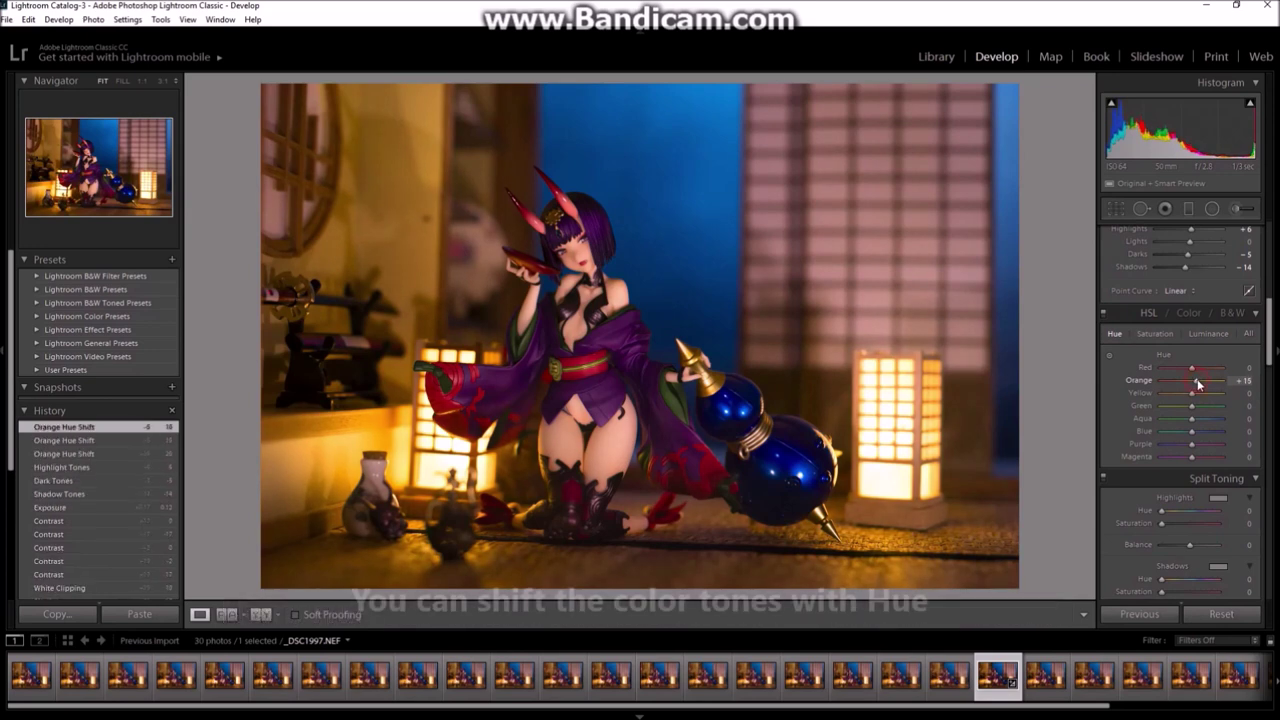
mouse_move(1191, 393)
left_mouse_down()
mouse_move(1168, 392)
mouse_move(1191, 384)
left_mouse_up()
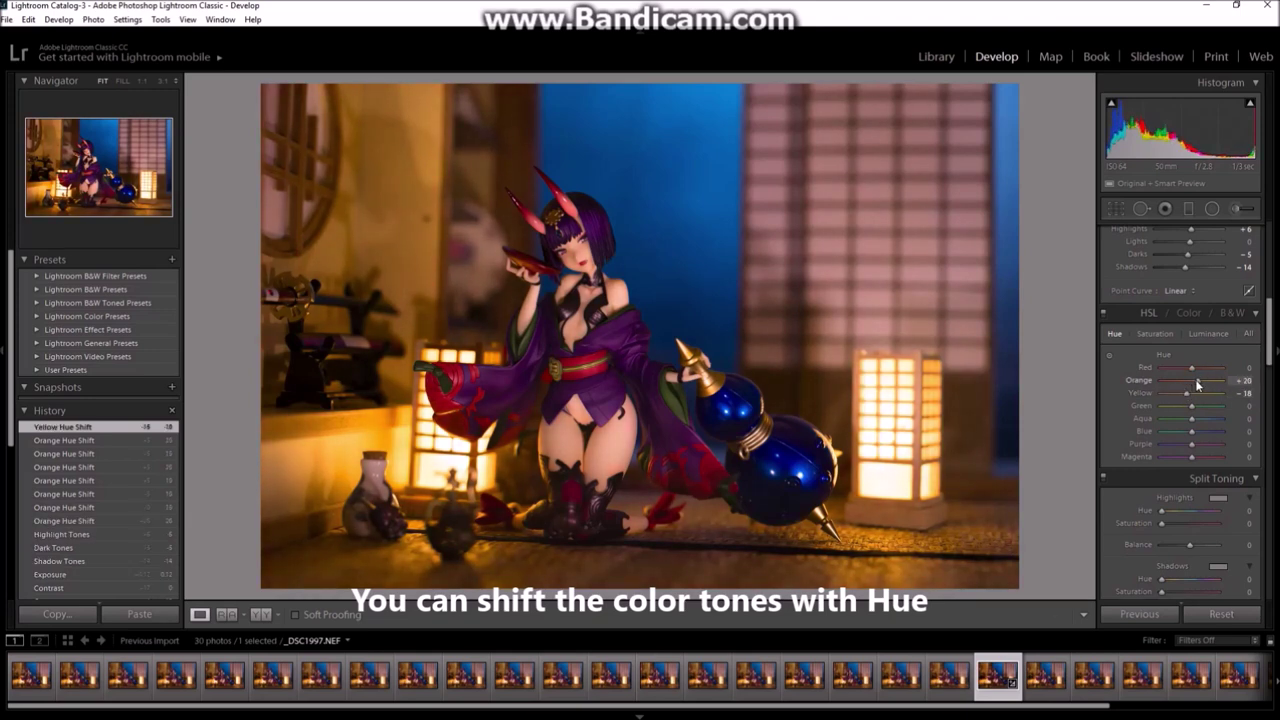
left_click(1196, 380)
left_click(1196, 380)
double_click(1187, 393)
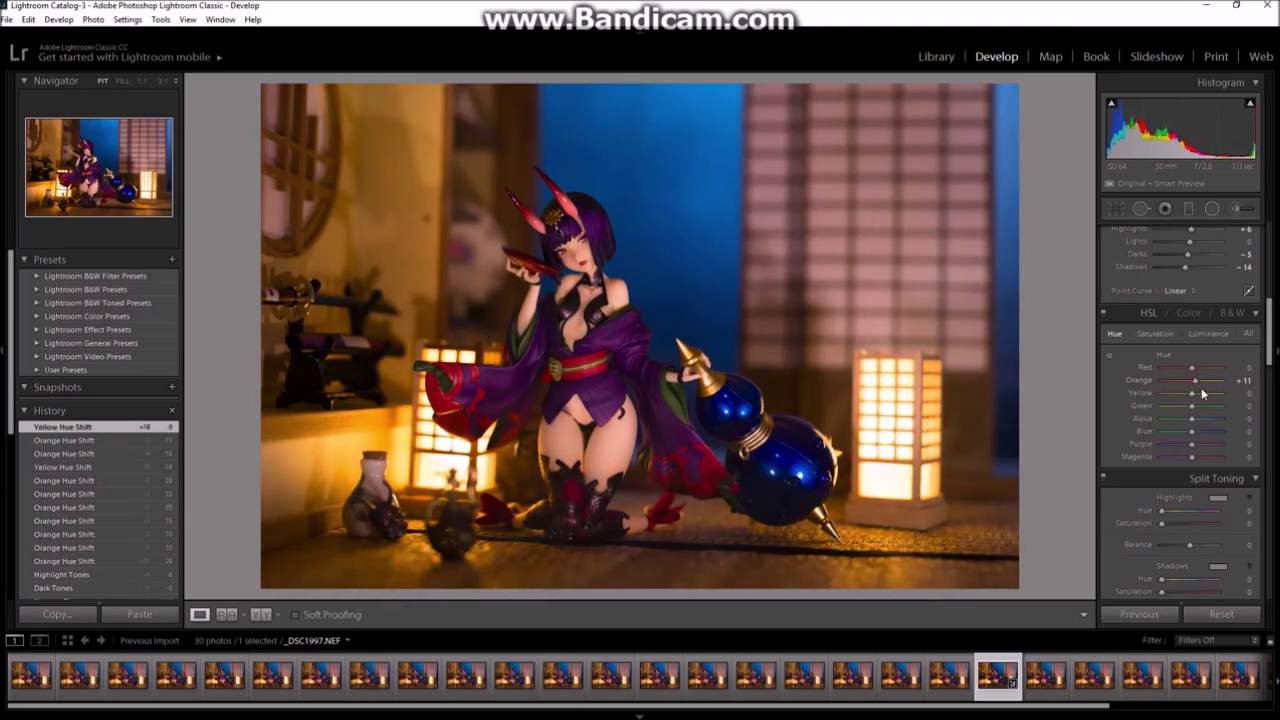
left_click_drag(1175, 396, 1184, 384)
Reduce the orange saturation, raise the orange luminance and set the orange hue to +25.
left_click(1164, 336)
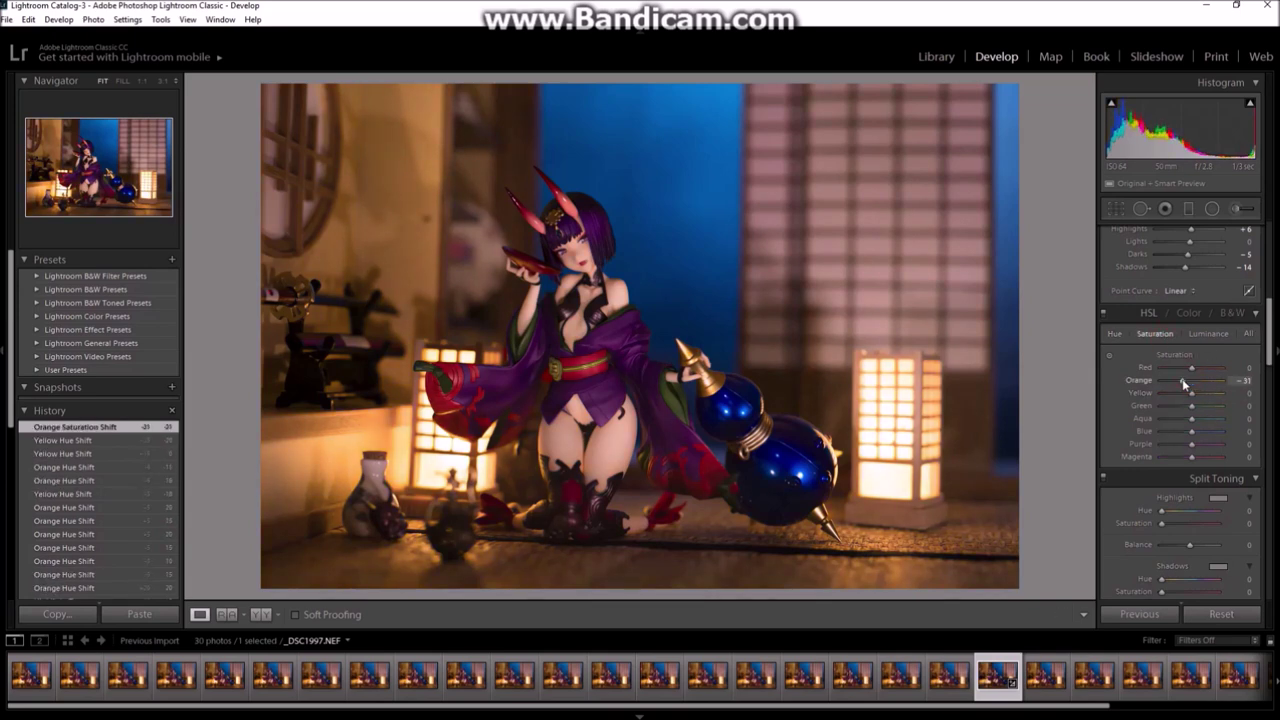
key("Up")
key("Up")
left_click(1208, 333)
left_click_drag(1191, 381, 1200, 383)
left_click(1115, 334)
scroll(1198, 385, "down", 1)
scroll(1190, 388, "up", 2)
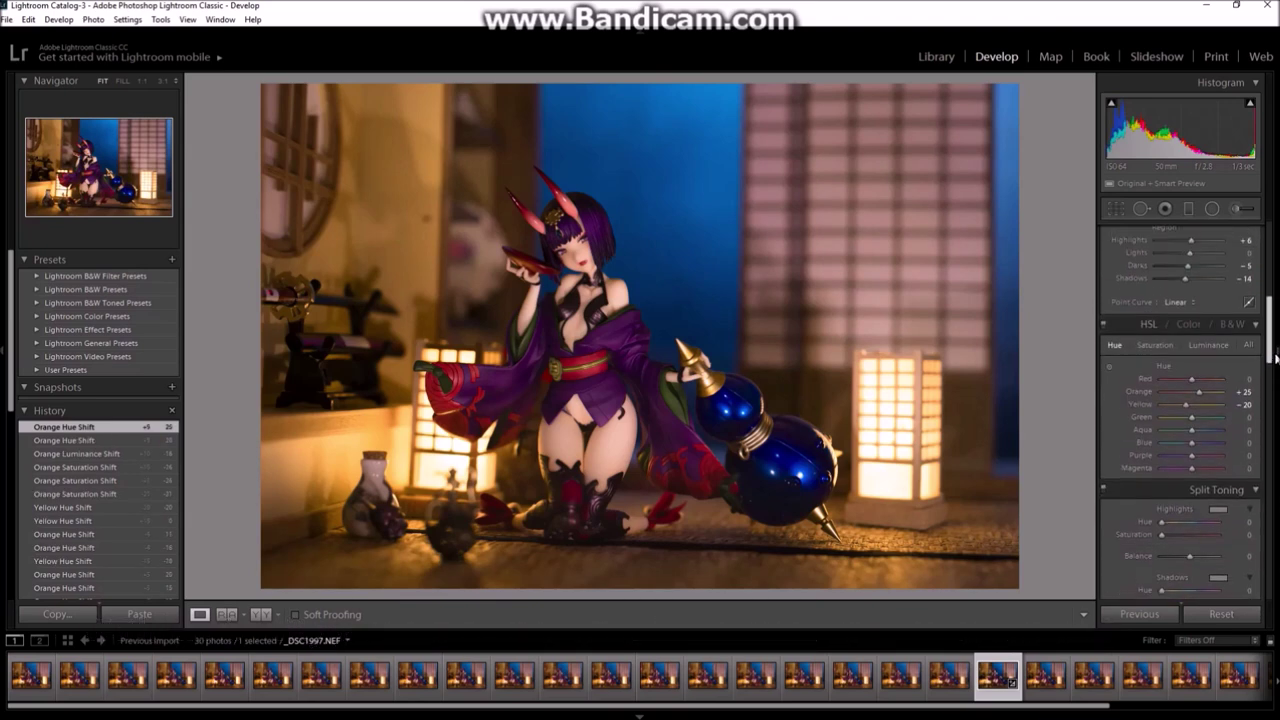
Set the orange saturation to −11, raise the yellow saturation, set the yellow hue to −31 and lower the orange hue.
left_click(1166, 394)
left_click(1155, 393)
mouse_move(1193, 453)
left_mouse_down()
mouse_move(1211, 452)
mouse_move(1172, 450)
mouse_move(1197, 445)
left_mouse_up()
left_click(1114, 394)
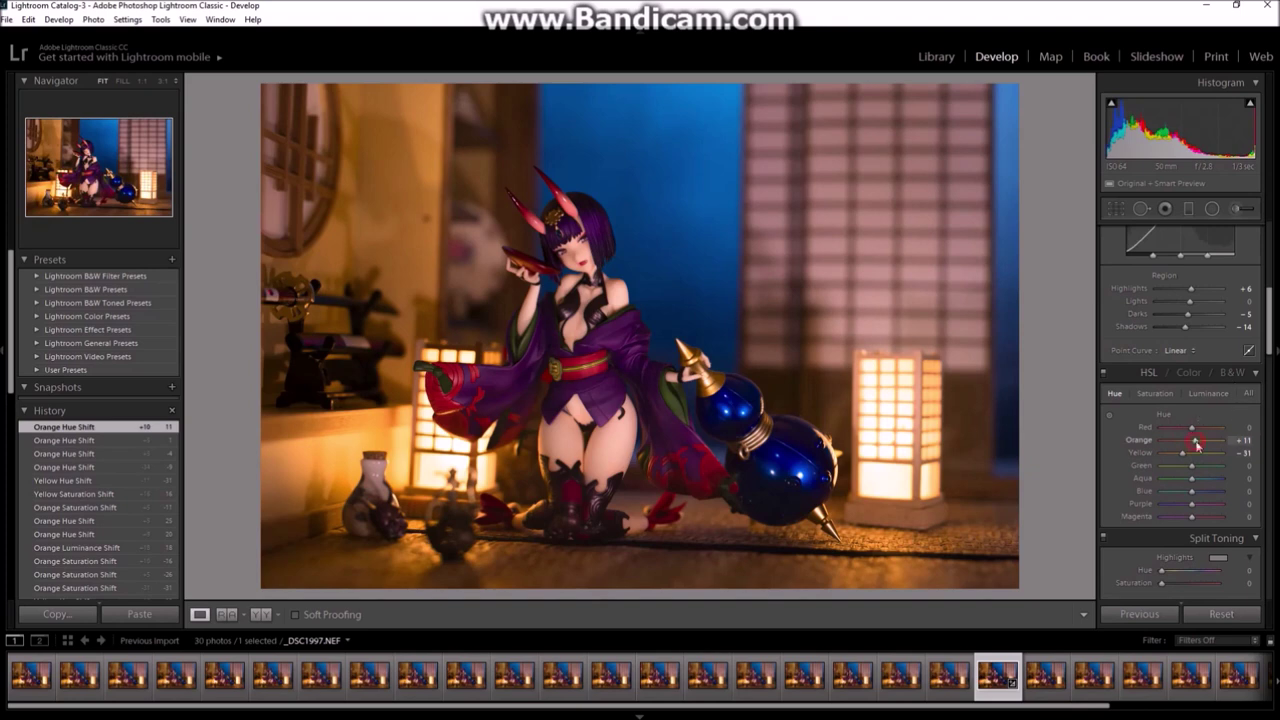
Set the white balance temperature to 4150 and the orange hue to +20.
scroll(1209, 406, "up", 5)
left_click_drag(1176, 294, 1173, 298)
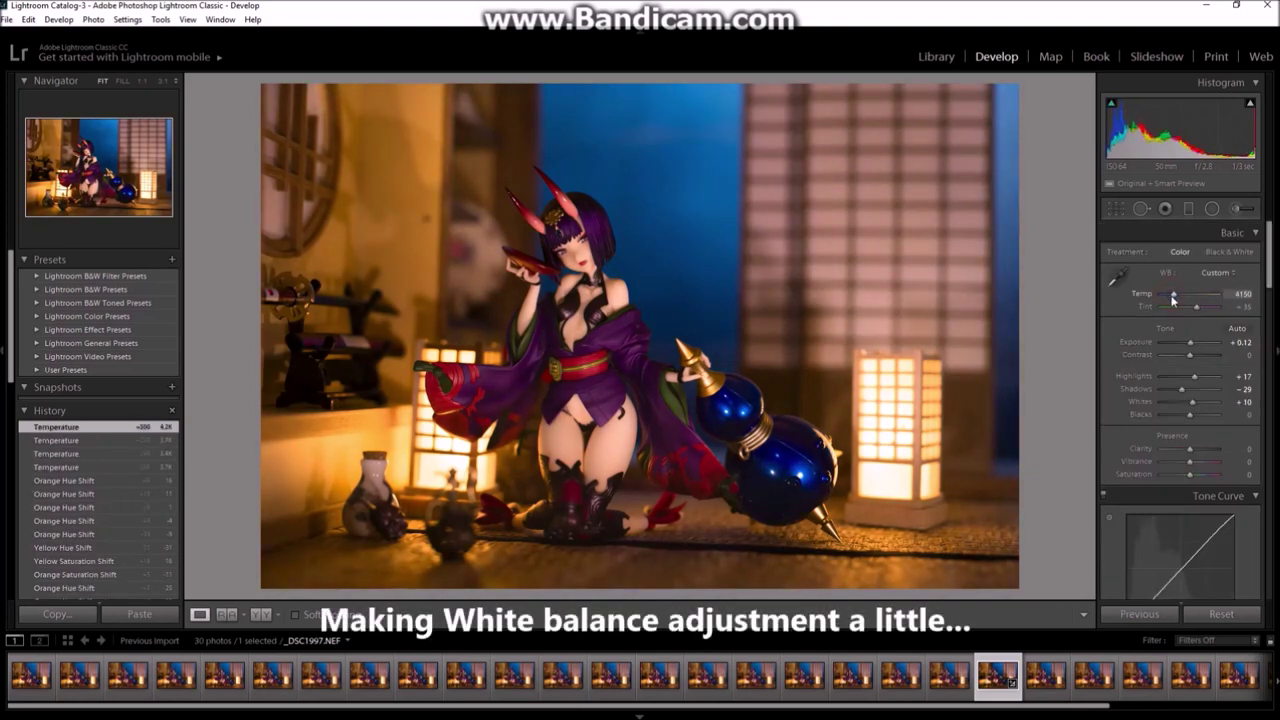
scroll(1193, 368, "down", 5)
left_click_drag(1193, 367, 1197, 368)
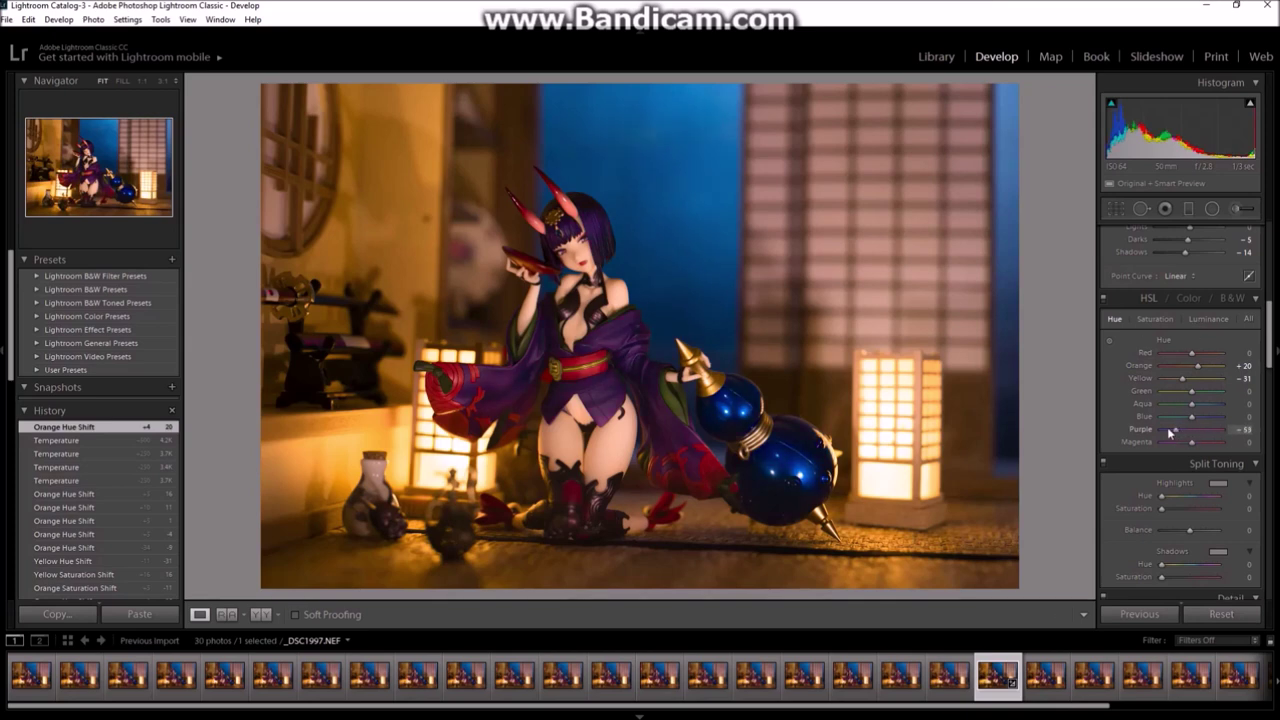
Set the purple hue to −44, the magenta hue to −67 and the luminance of both colours to +100.
left_click_drag(1181, 431, 1178, 431)
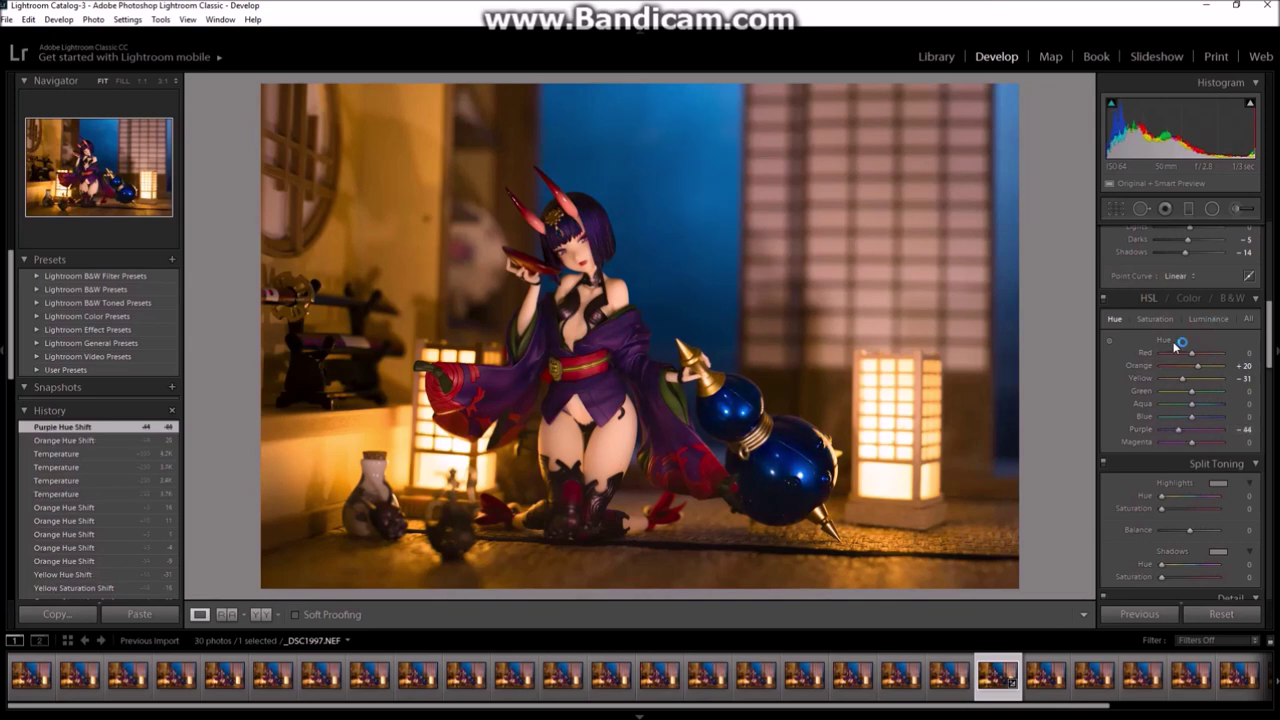
left_click_drag(1221, 426, 1171, 444)
left_click(1116, 319)
left_click(1118, 321)
Set red to hue −9 and luminance +51, and blue to hue −16 and luminance +31.
left_click_drag(1191, 353, 1207, 352)
left_click(1208, 318)
mouse_move(1191, 416)
left_mouse_down()
mouse_move(1202, 413)
mouse_move(1187, 420)
left_mouse_up()
left_click(1114, 318)
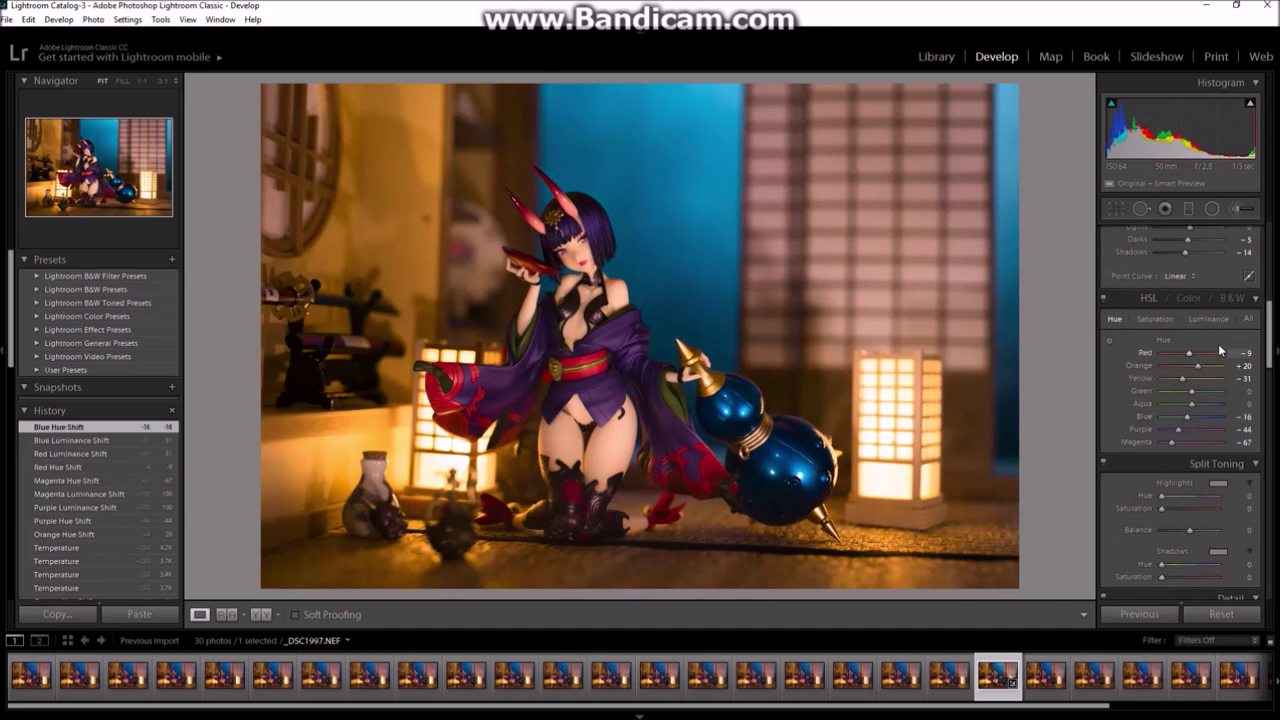
Lower the orange hue and set the saturation of red to +16, yellow +53, aqua +11, blue +18 and purple −20.
left_click_drag(1197, 366, 1194, 366)
left_click_drag(1269, 341, 1269, 345)
left_click(1155, 296)
mouse_move(1192, 407)
left_mouse_down()
mouse_move(1209, 409)
mouse_move(1186, 407)
left_mouse_up()
left_click_drag(1164, 336, 1196, 336)
left_click_drag(1191, 393, 1210, 366)
left_click(1196, 384)
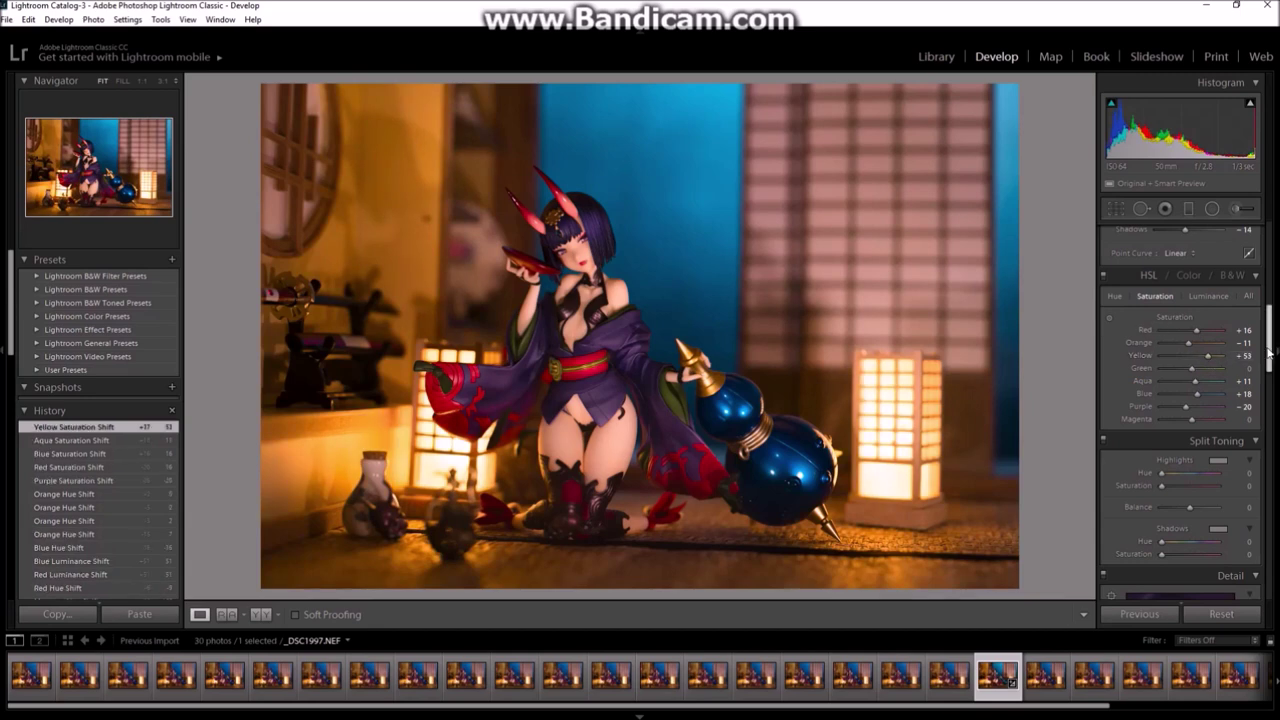
Set luminance noise reduction to 25 and turn on chromatic aberration removal and lens profile corrections.
scroll(1180, 400, "down", 5)
left_click_drag(1162, 438, 1176, 438)
left_click_drag(1270, 429, 1276, 545)
left_click(1150, 486)
left_click(1150, 499)
Apply a post-crop vignette with amount −22, midpoint 0 and feather 96, and adjust the dehaze amount.
left_click_drag(1190, 422, 1215, 459)
left_click_drag(1268, 508, 1270, 530)
left_click_drag(1189, 510, 1188, 511)
left_click_drag(1269, 525, 1269, 495)
left_click_drag(1187, 534, 1143, 549)
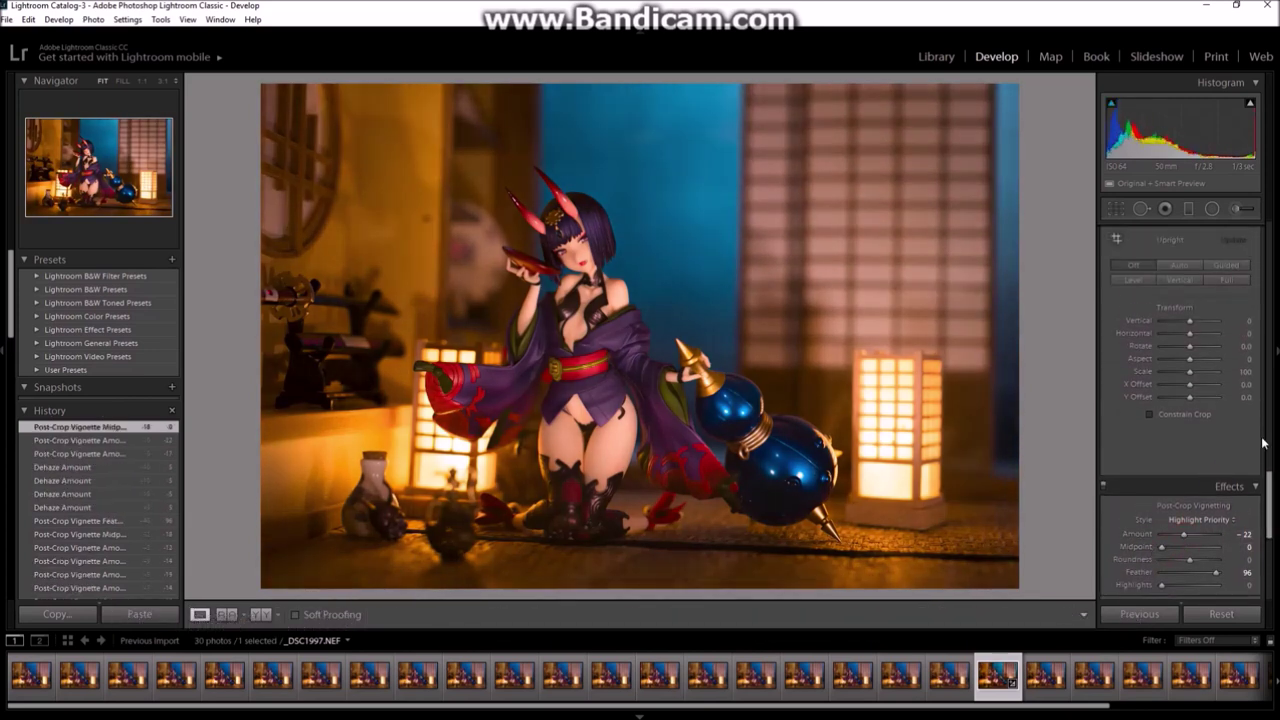
Set the orange luminance to +31, clarity and vibrance to +25, and overall saturation to 0.
scroll(1263, 443, "up", 8)
left_click_drag(1200, 413, 1188, 441)
scroll(1200, 418, "up", 8)
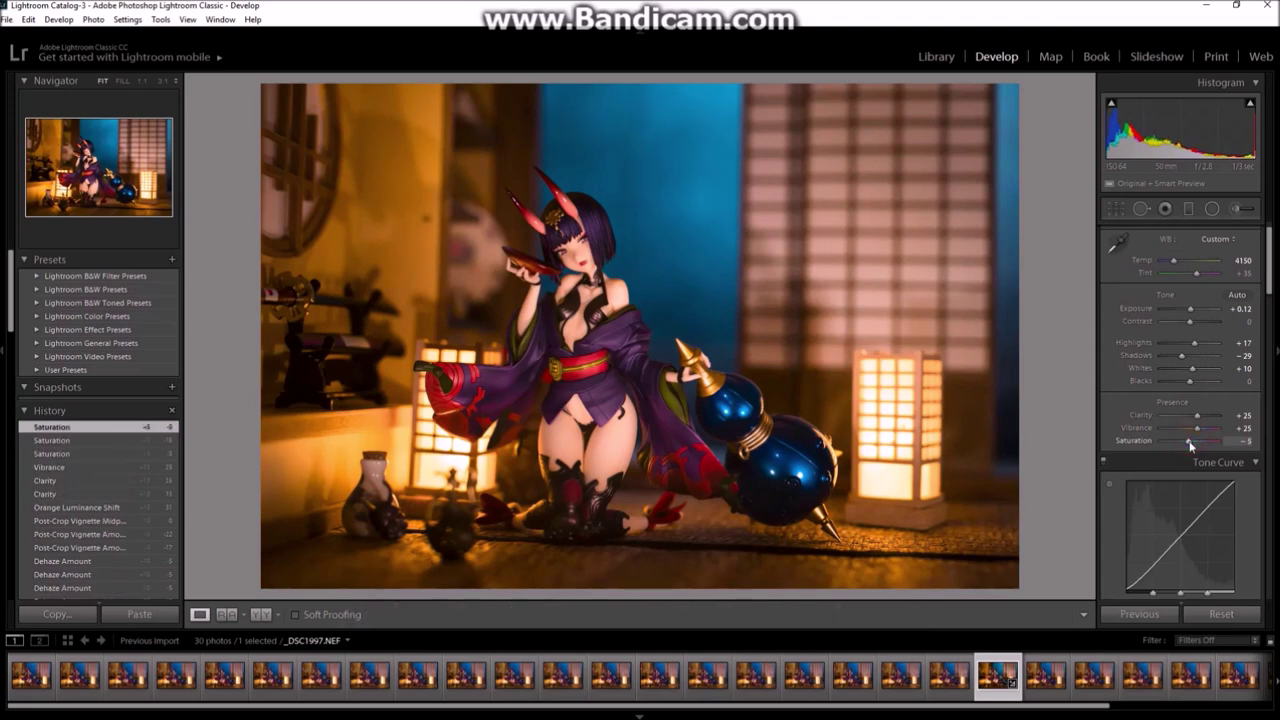
left_click(1191, 443)
Split-tone the photo with highlights at hue 330, saturation 2 and shadows at hue 64, saturation 10.
scroll(1191, 443, "down", 10)
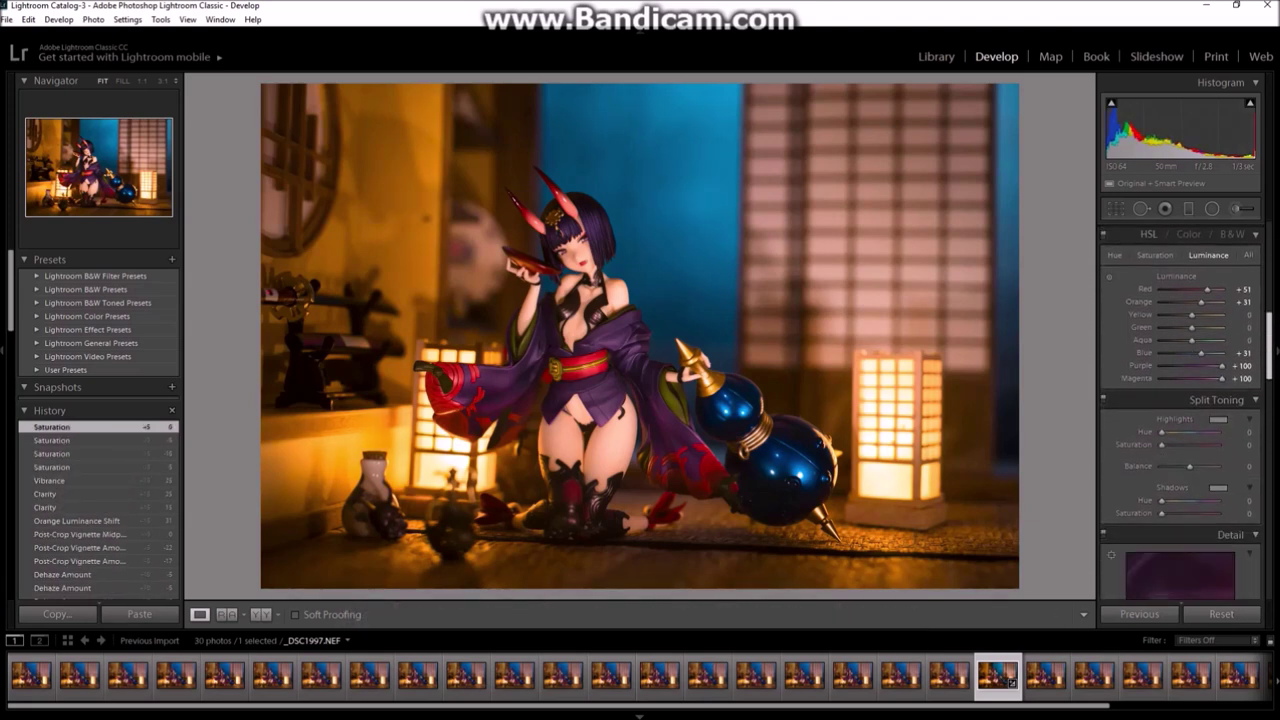
scroll(1180, 400, "up", 1)
left_click_drag(1161, 384, 1212, 375)
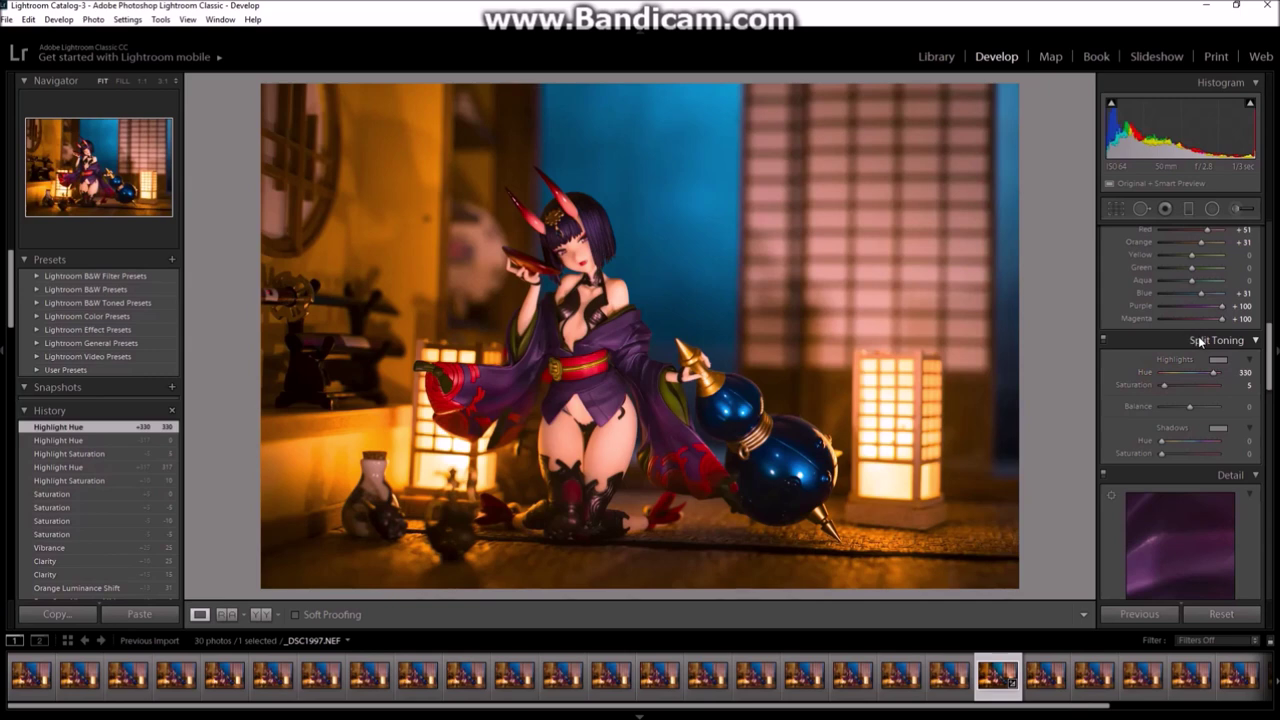
double_click(1140, 388)
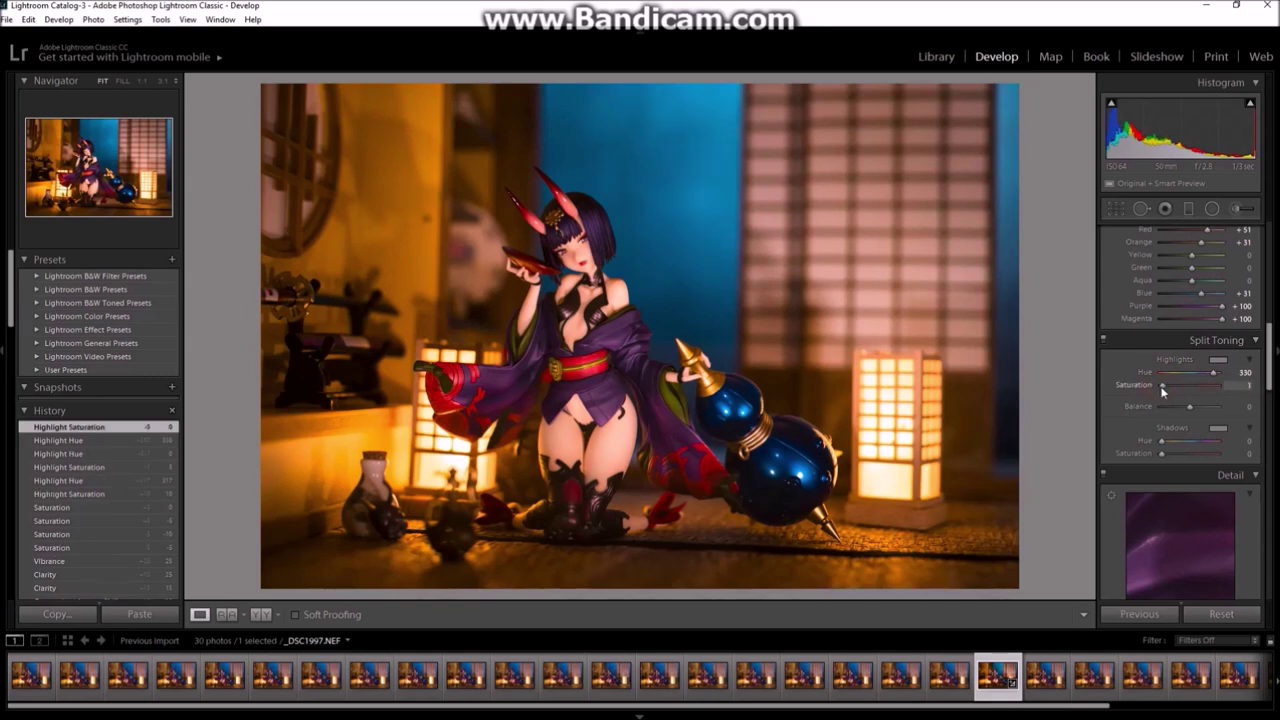
mouse_move(1161, 386)
left_mouse_down()
mouse_move(1190, 378)
mouse_move(1173, 381)
left_mouse_up()
scroll(1162, 386, "down", 2)
left_click_drag(1161, 322, 1160, 326)
scroll(1180, 400, "down", 10)
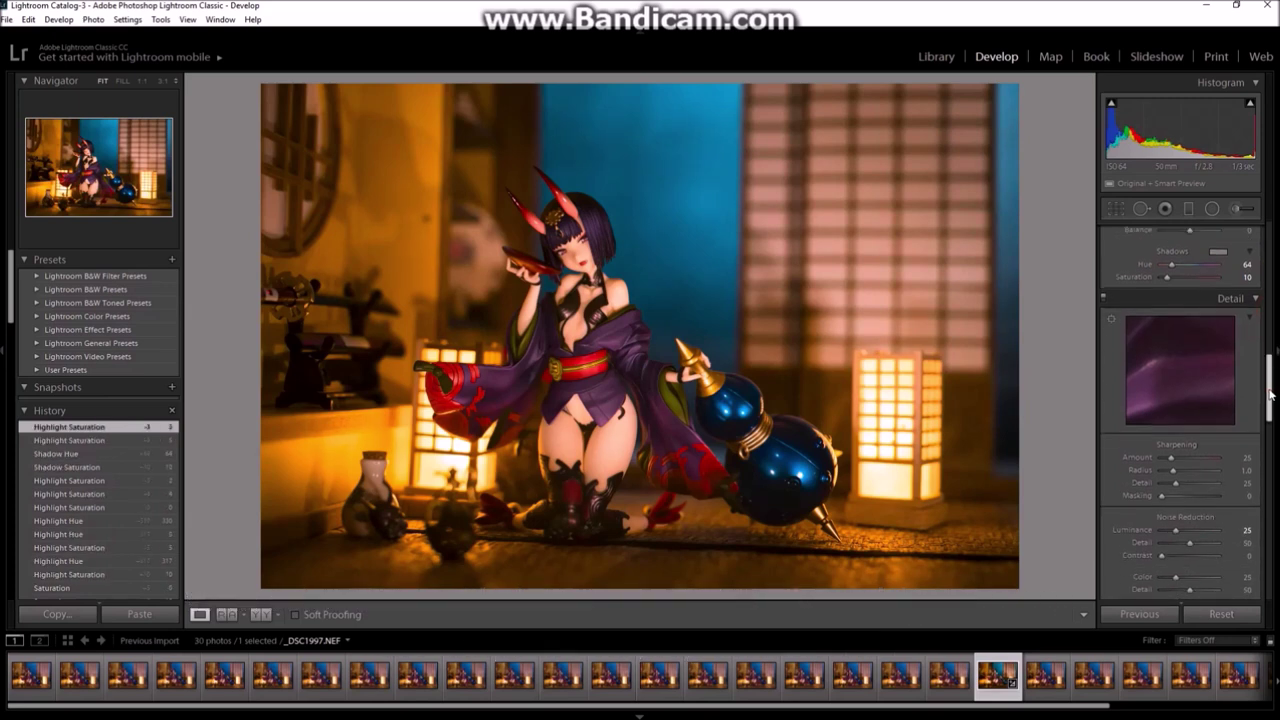
scroll(1180, 400, "up", 15)
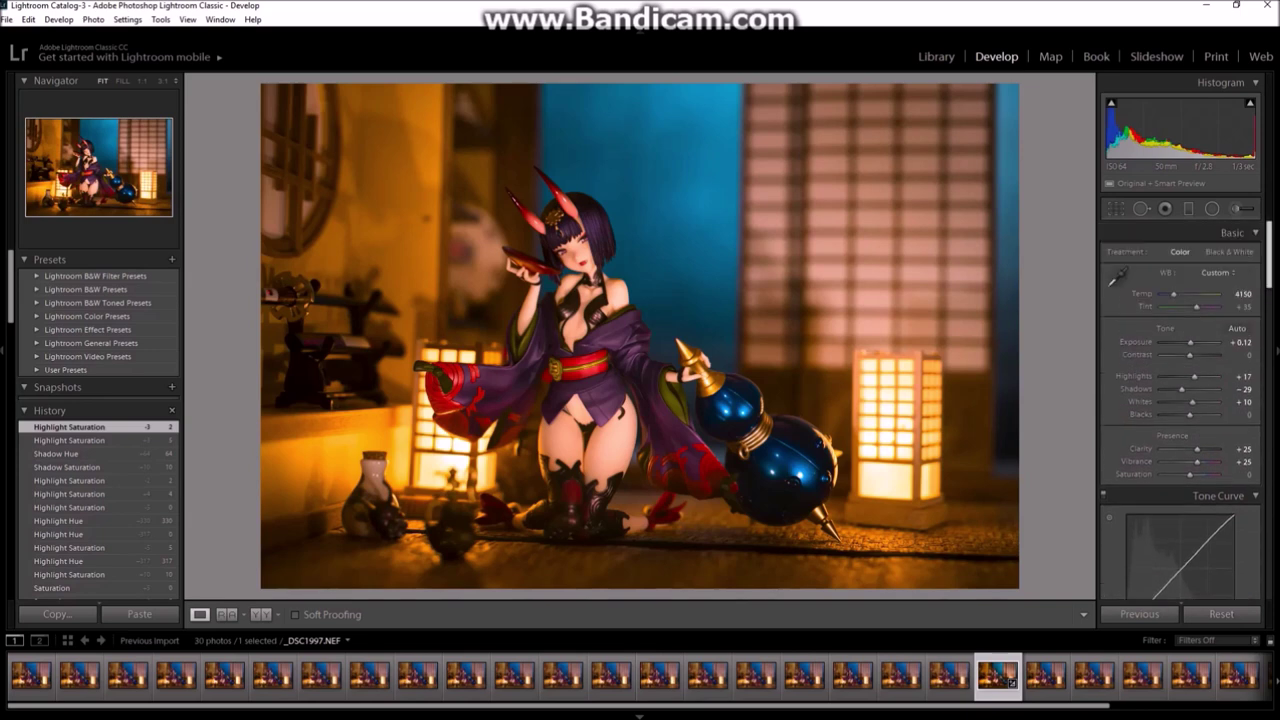
scroll(1271, 480, "down", 10)
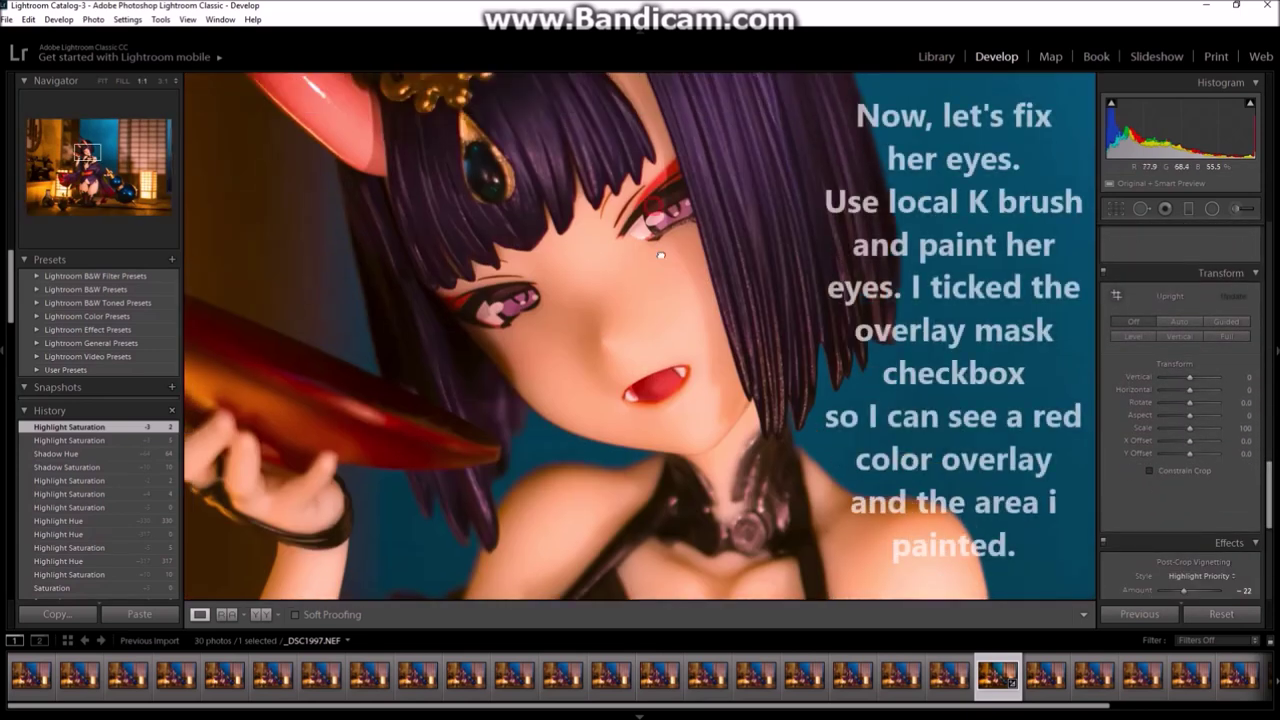
Paint an adjustment brush mask over both of the figurine's eyes with the selected mask overlay shown.
key("k")
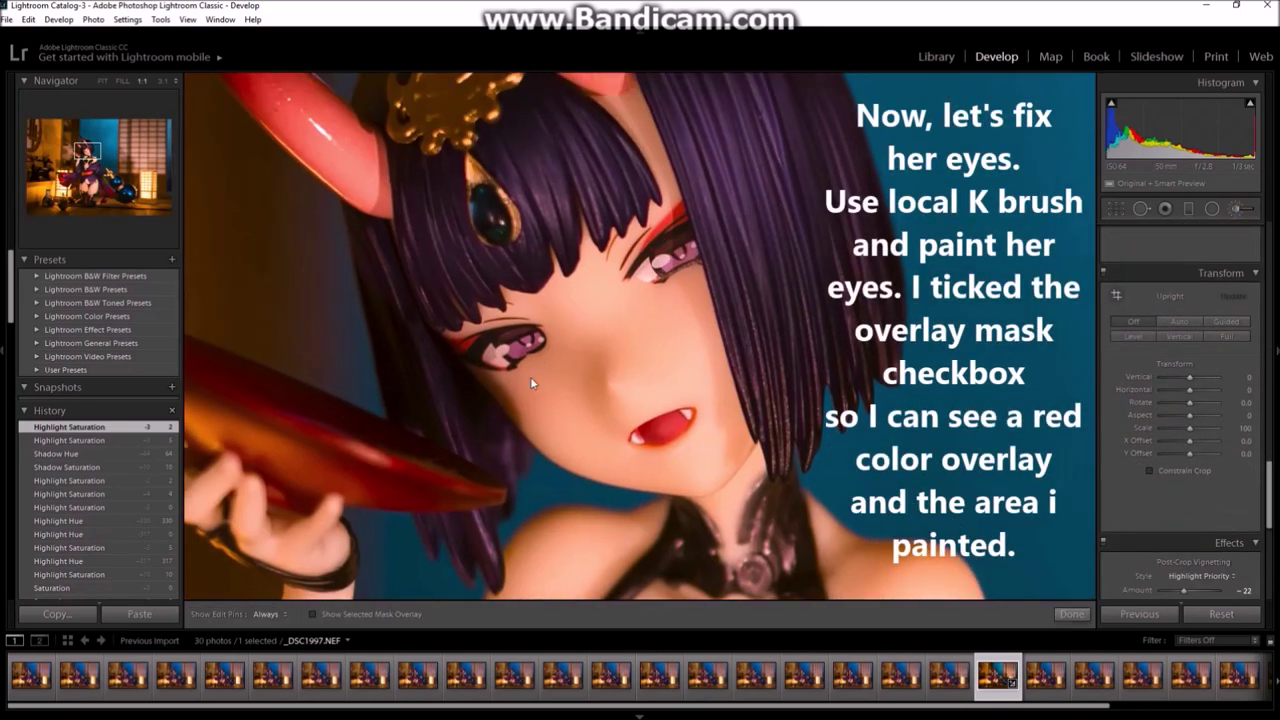
mouse_move(463, 363)
left_mouse_down()
mouse_move(534, 341)
mouse_move(496, 356)
left_mouse_up()
left_click(312, 614)
scroll(454, 371, "down", 2)
mouse_move(648, 268)
left_mouse_down()
mouse_move(684, 242)
mouse_move(652, 268)
left_mouse_up()
Erase the mask spill around both eyes, return to brush A and hide the mask overlay.
left_click(1211, 517)
mouse_move(726, 285)
left_mouse_down()
mouse_move(621, 286)
mouse_move(685, 178)
left_mouse_up()
left_click_drag(450, 345, 540, 322)
left_click_drag(482, 382, 548, 355)
left_click_drag(454, 375, 458, 331)
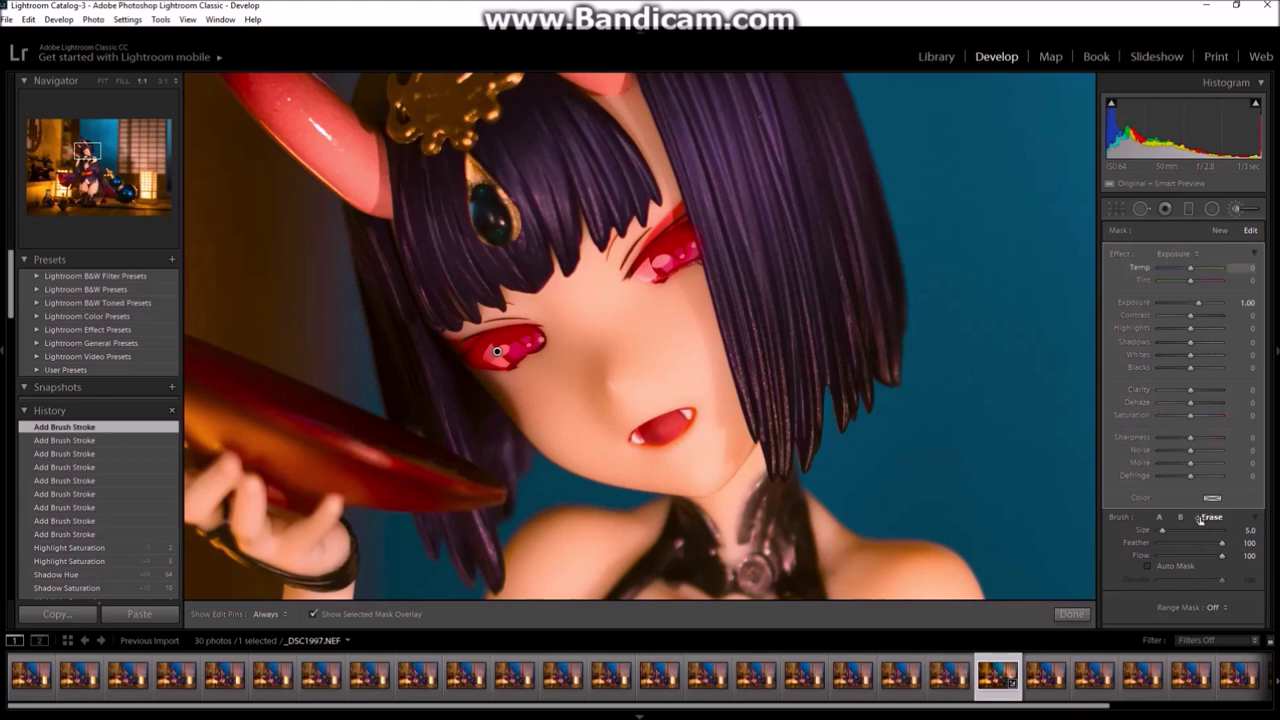
left_click(1160, 517)
left_click(313, 614)
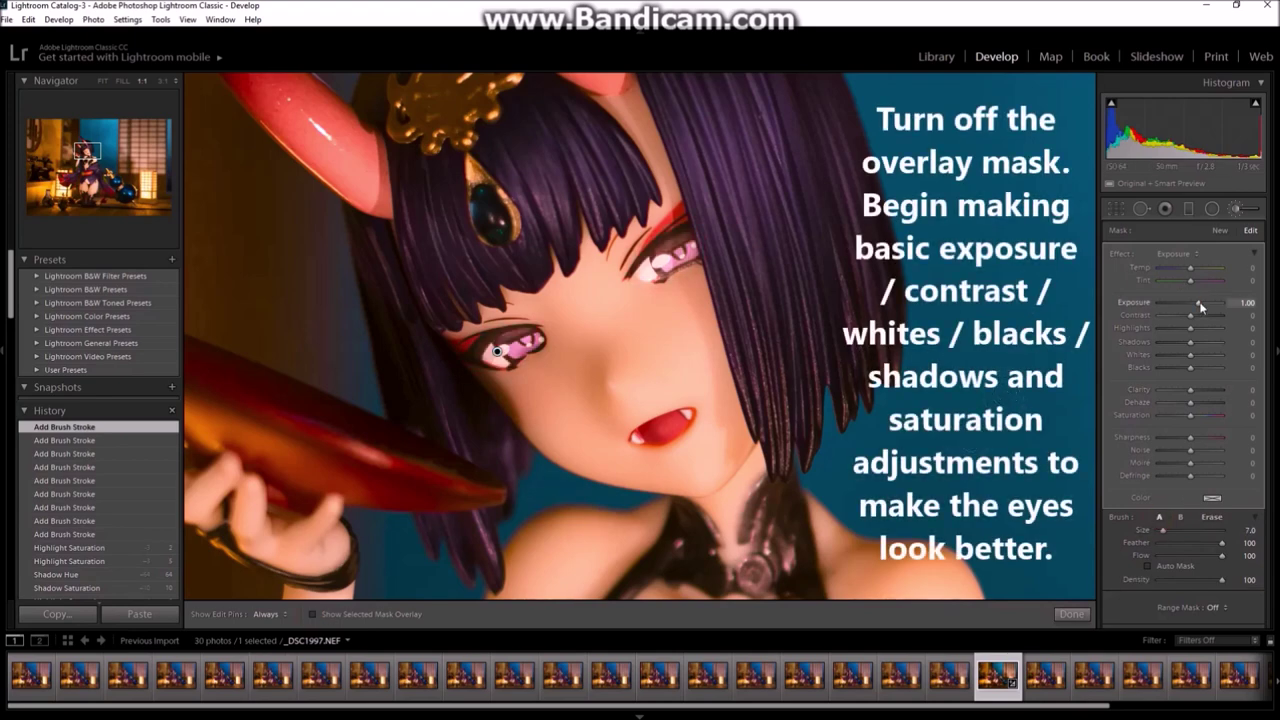
Set the eye mask's exposure to 0.30, contrast to 33, shadows to 78, blacks to −35 and saturation to 30.
left_click_drag(1201, 307, 1180, 370)
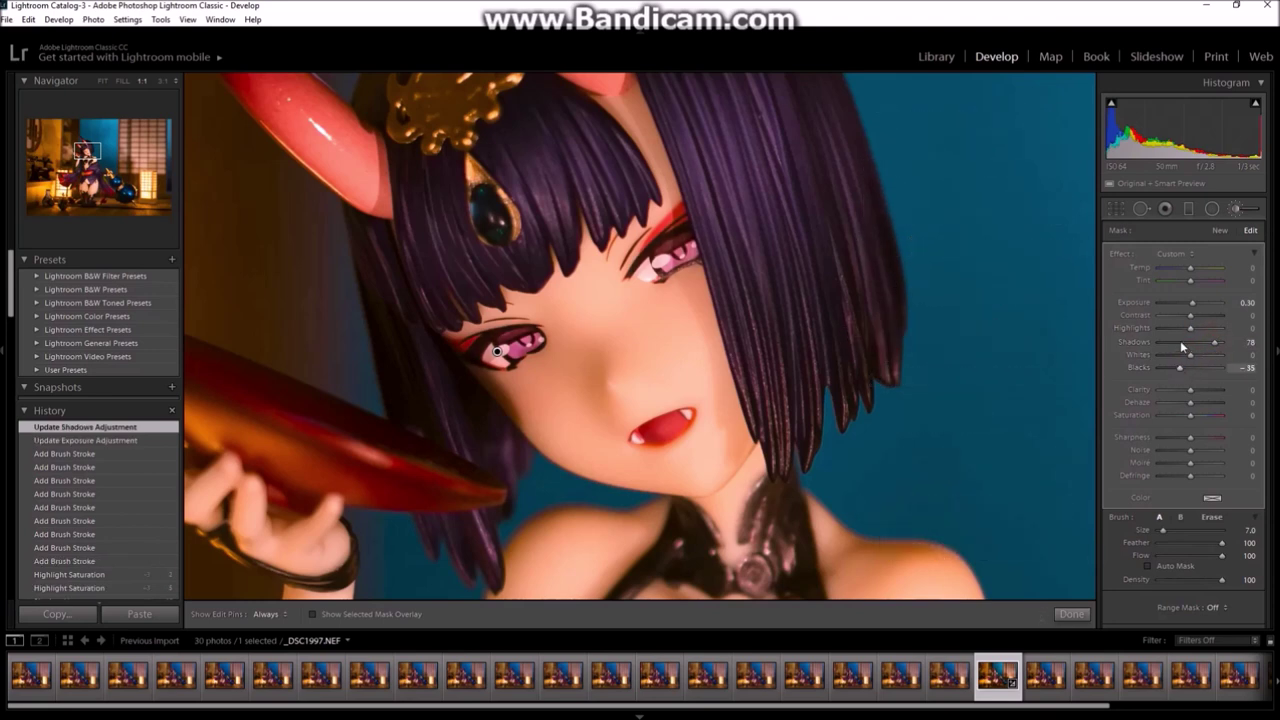
left_click_drag(1200, 316, 1203, 316)
left_click_drag(1190, 415, 1201, 416)
Reduce the eye mask's exposure, set its highlights to 35 and whites to 30, and finish the brush edit.
left_click(1193, 304)
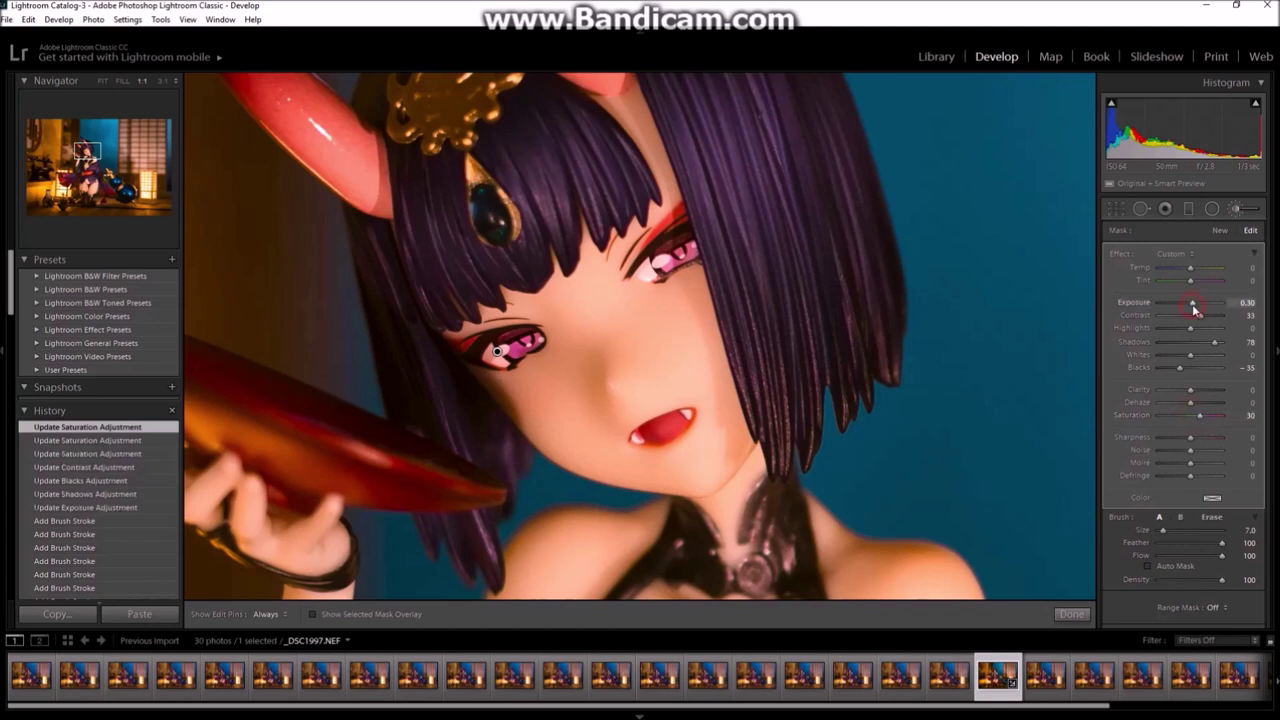
left_click_drag(1191, 302, 1193, 302)
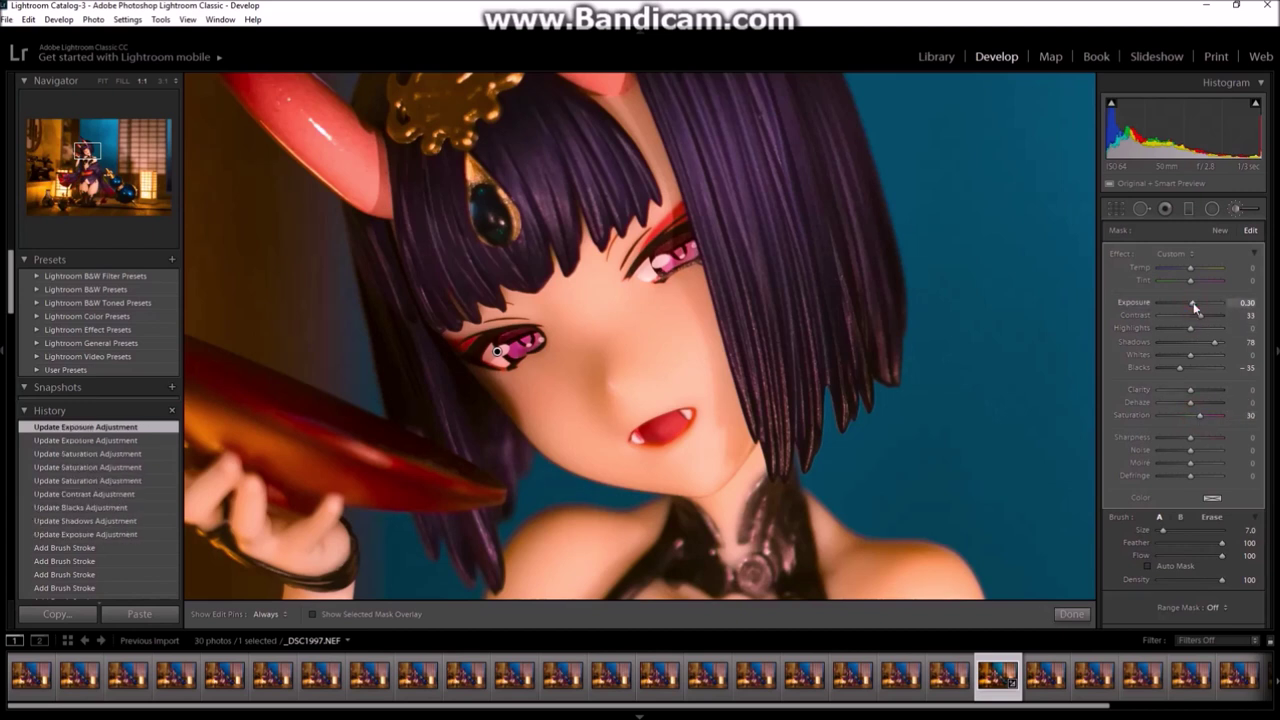
left_click_drag(1218, 333, 1201, 354)
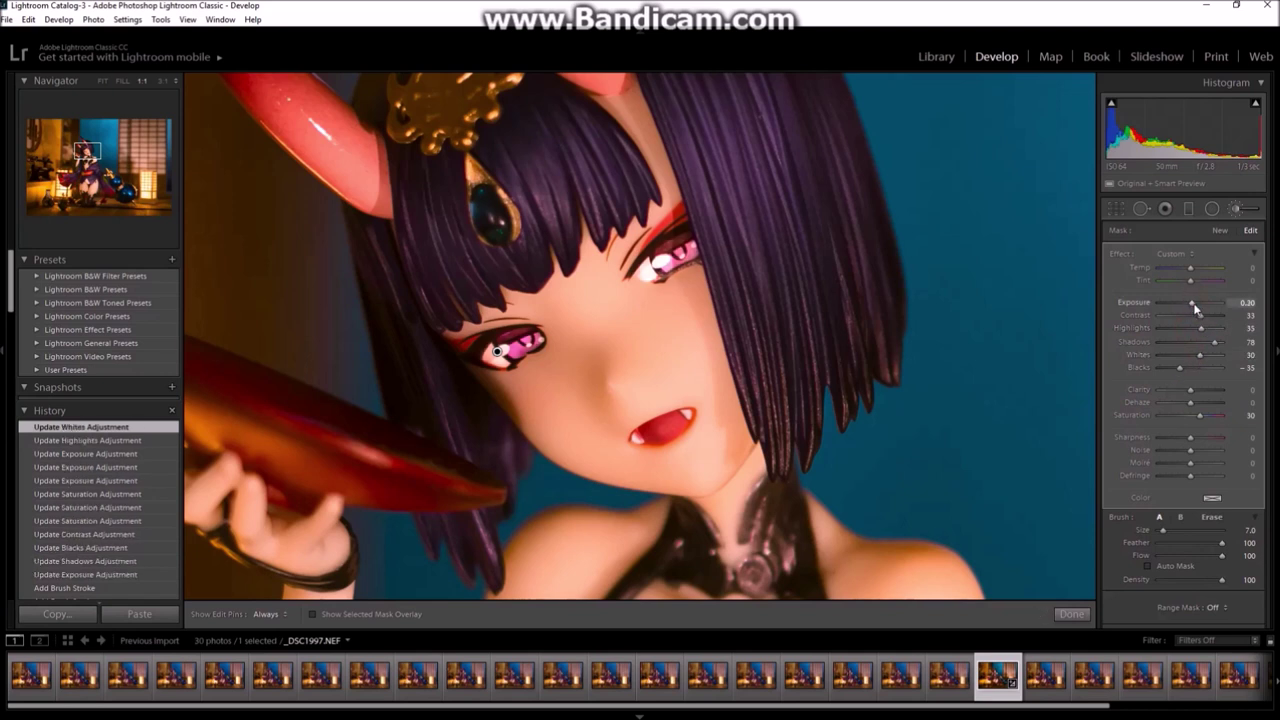
left_click_drag(1195, 304, 1191, 302)
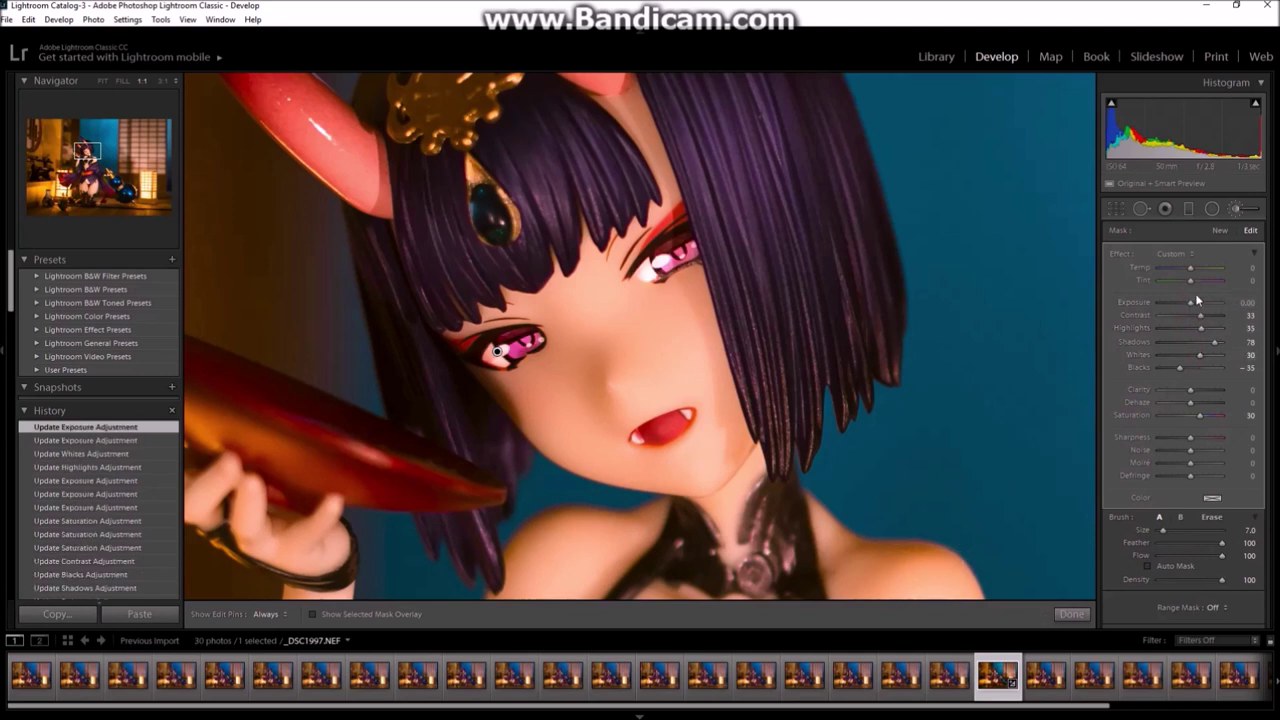
left_click(1071, 615)
left_click(634, 314)
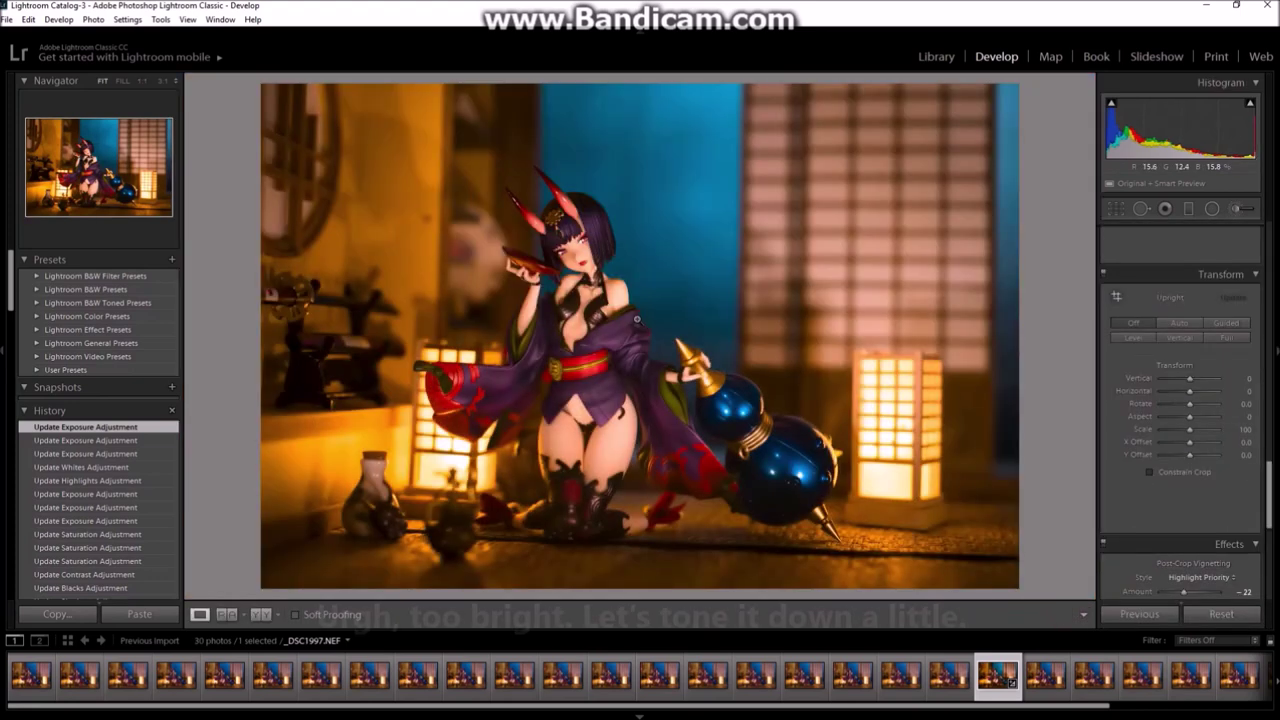
Reopen the eye brush mask, lower its whites to tone down the bright eyes and finish the edit.
key("z")
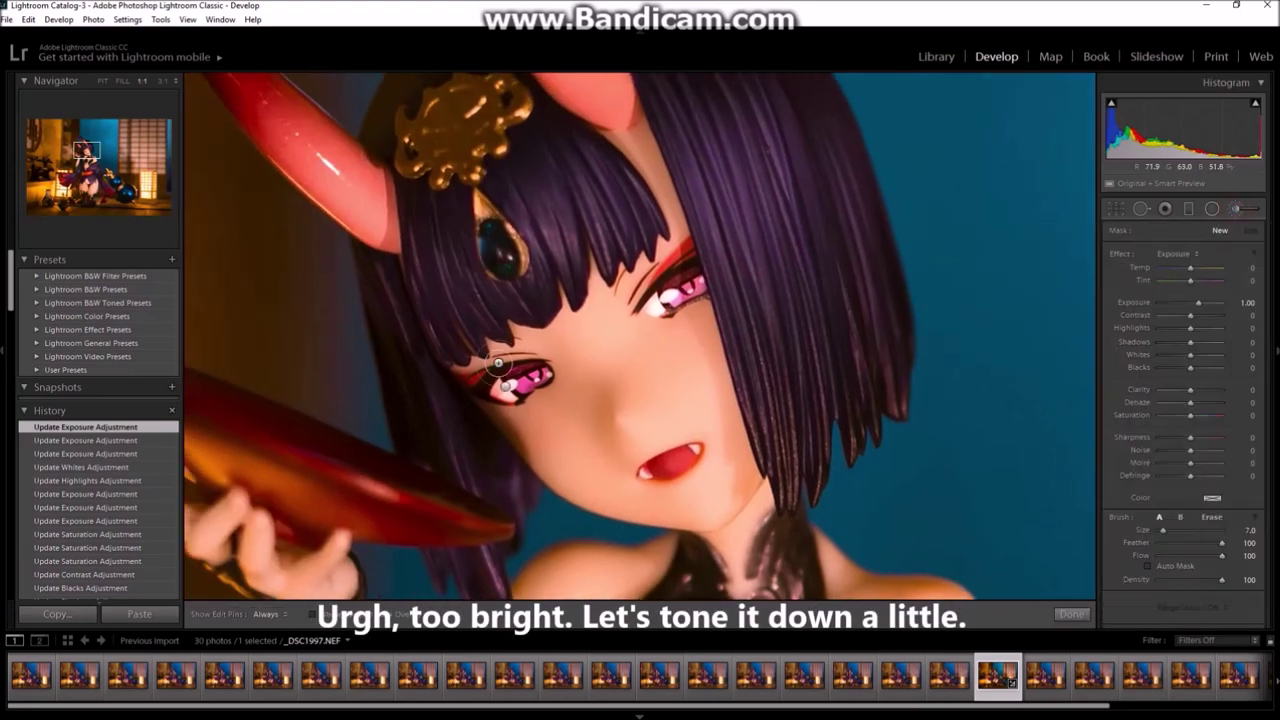
left_click(505, 384)
left_click_drag(1190, 357, 1186, 356)
left_click(1072, 614)
left_click(646, 321)
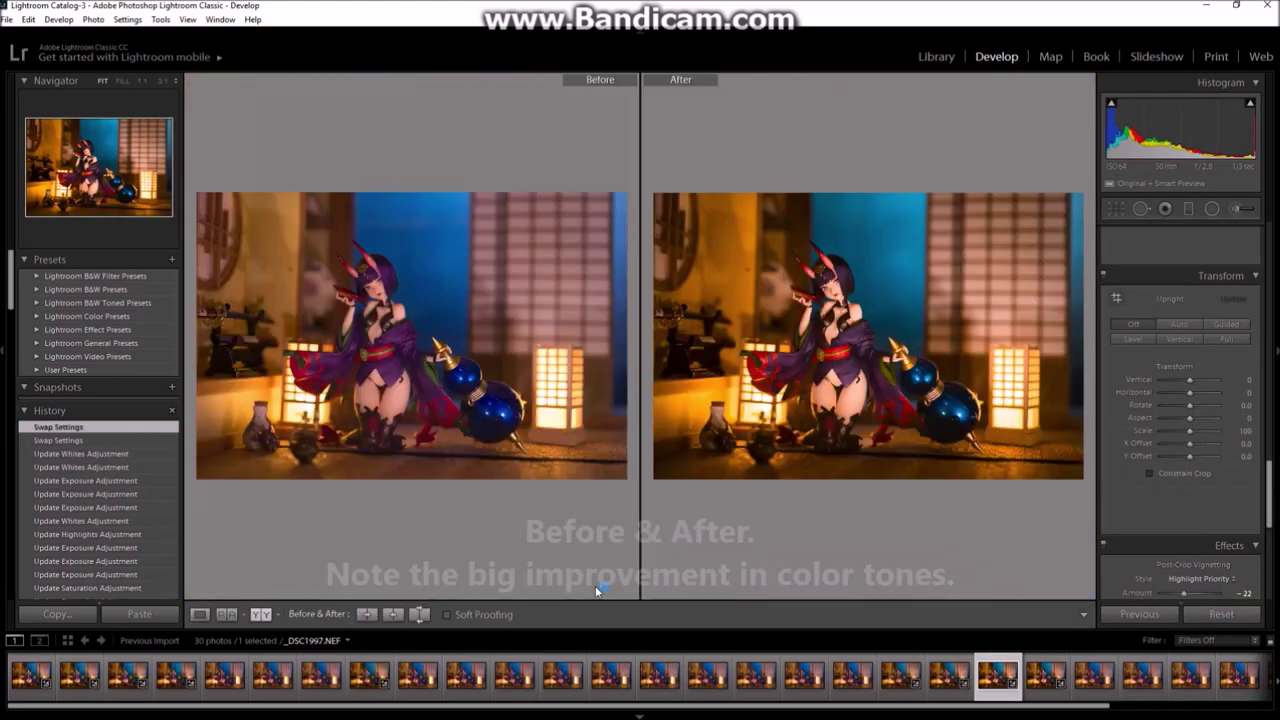
Compare the before and after versions of the figurine photo at 1:1, focusing on the face and colour tones.
left_click(791, 297)
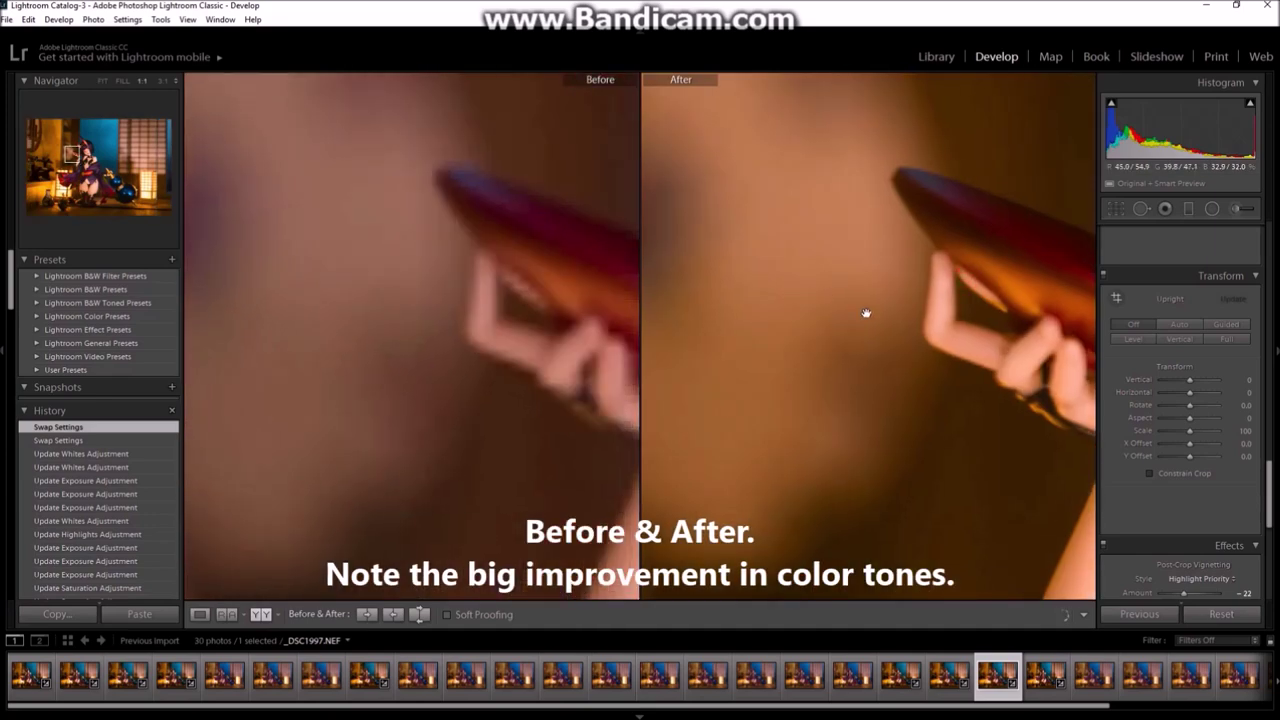
left_click(866, 313)
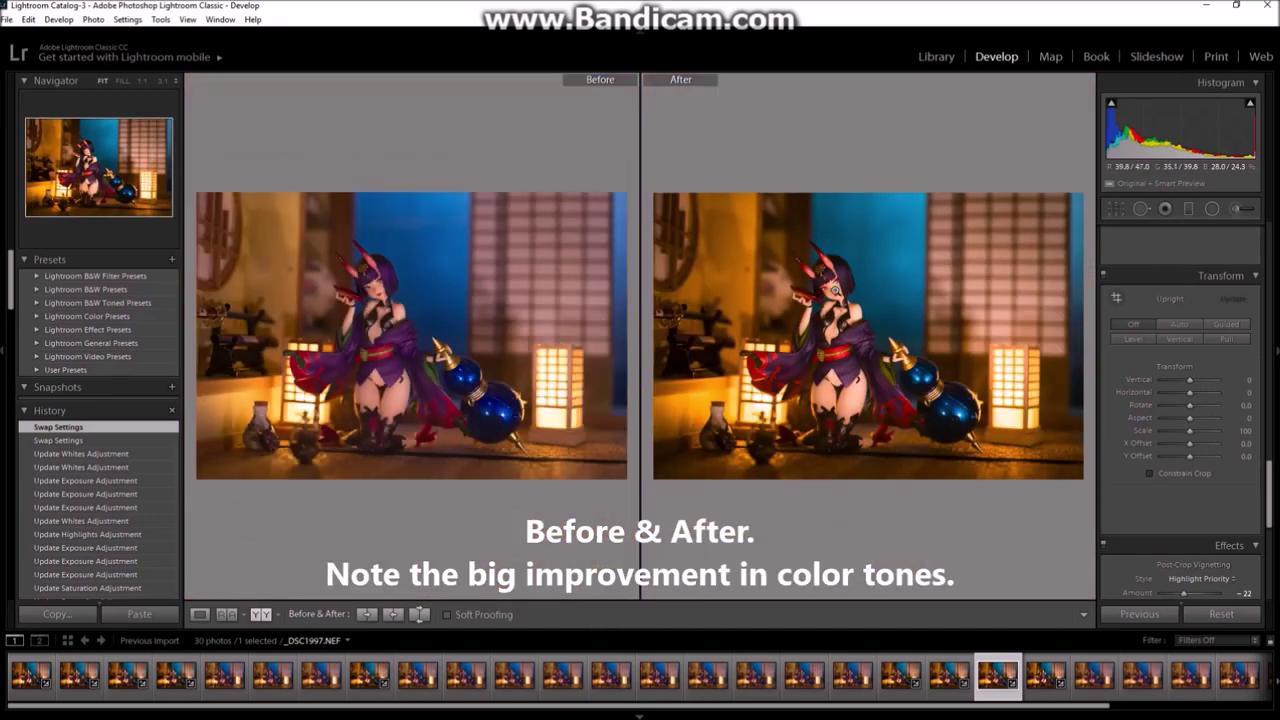
left_click(835, 289)
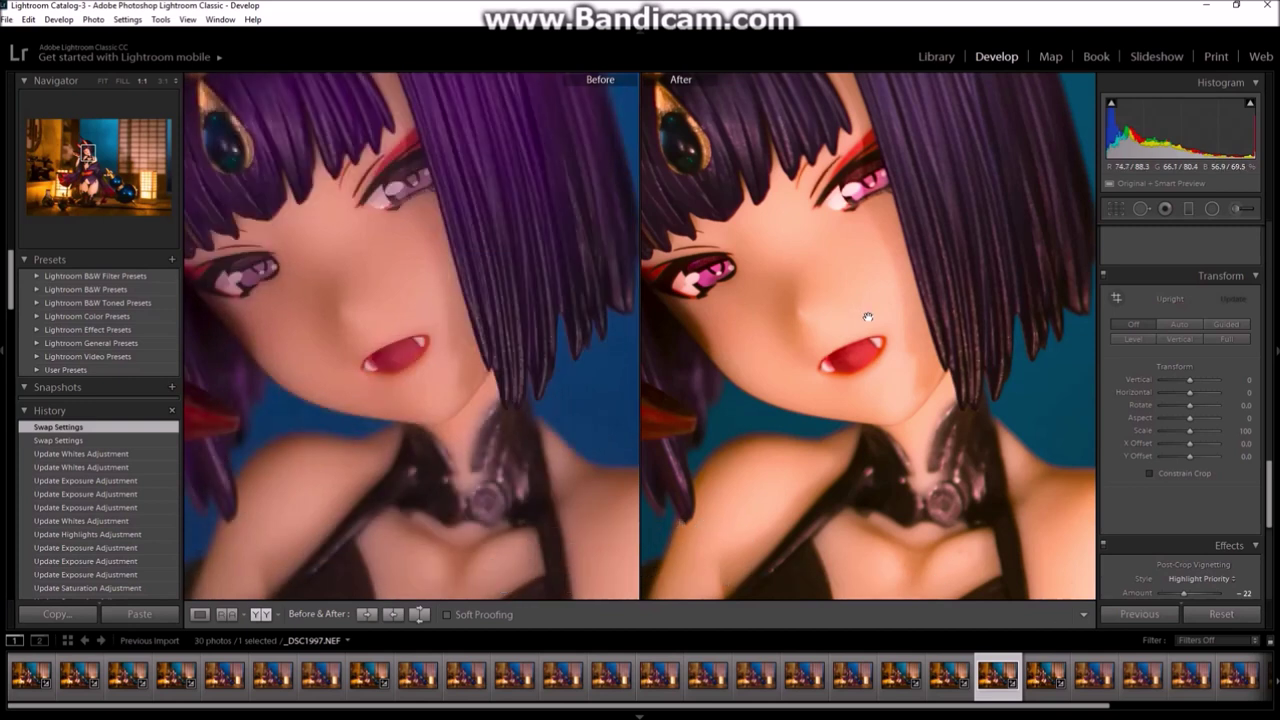
left_click(868, 317)
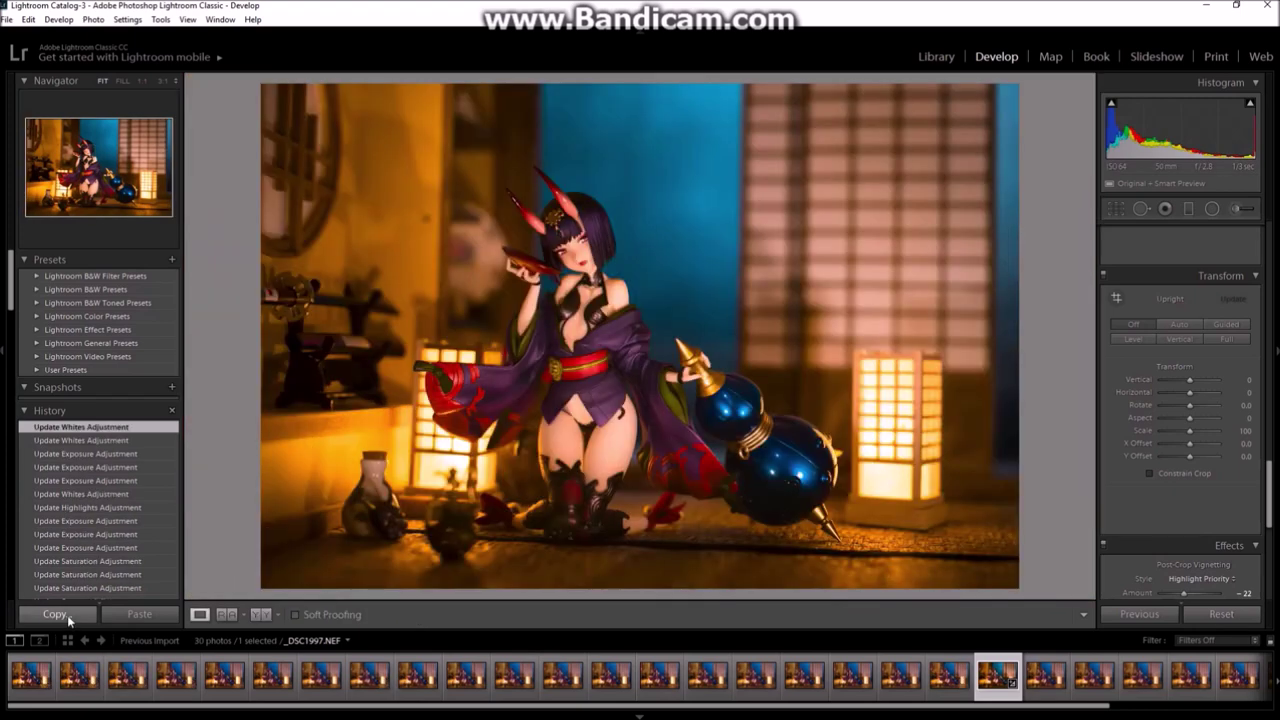
Copy the develop settings of _DSC1997.NEF without local adjustments and paste them onto _DSC1996.NEF.
left_click(57, 613)
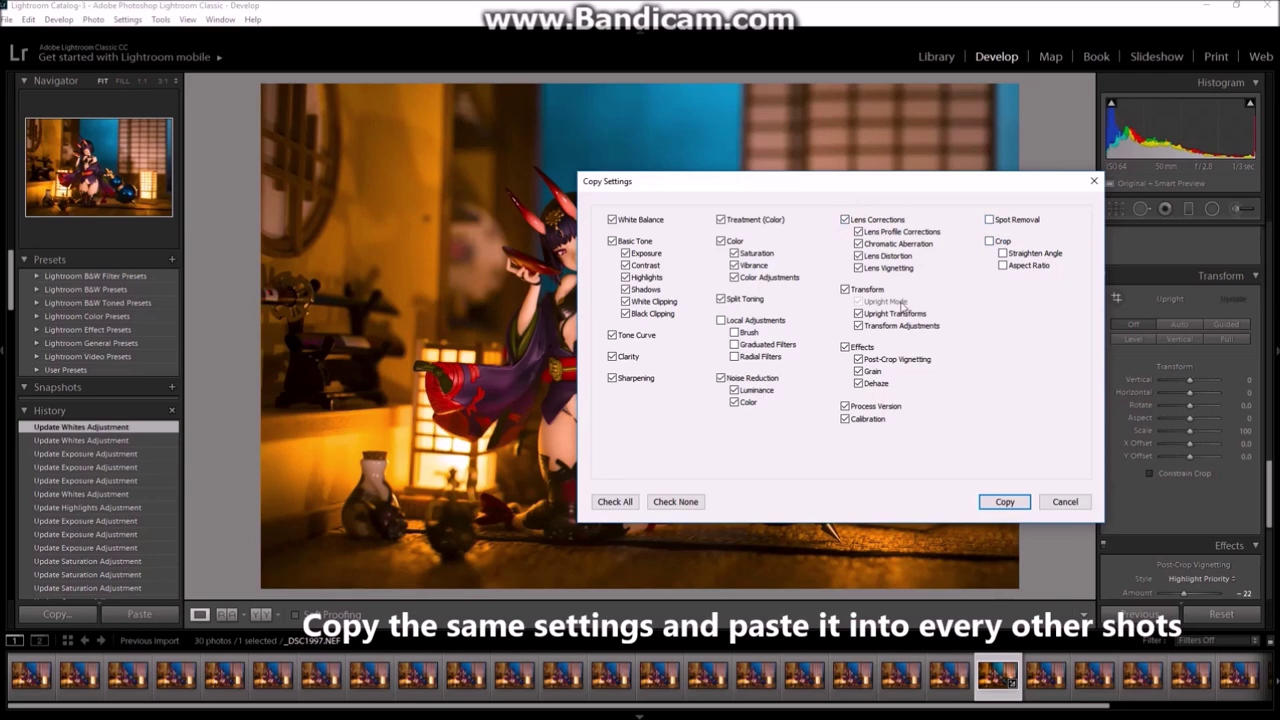
left_click(1027, 508)
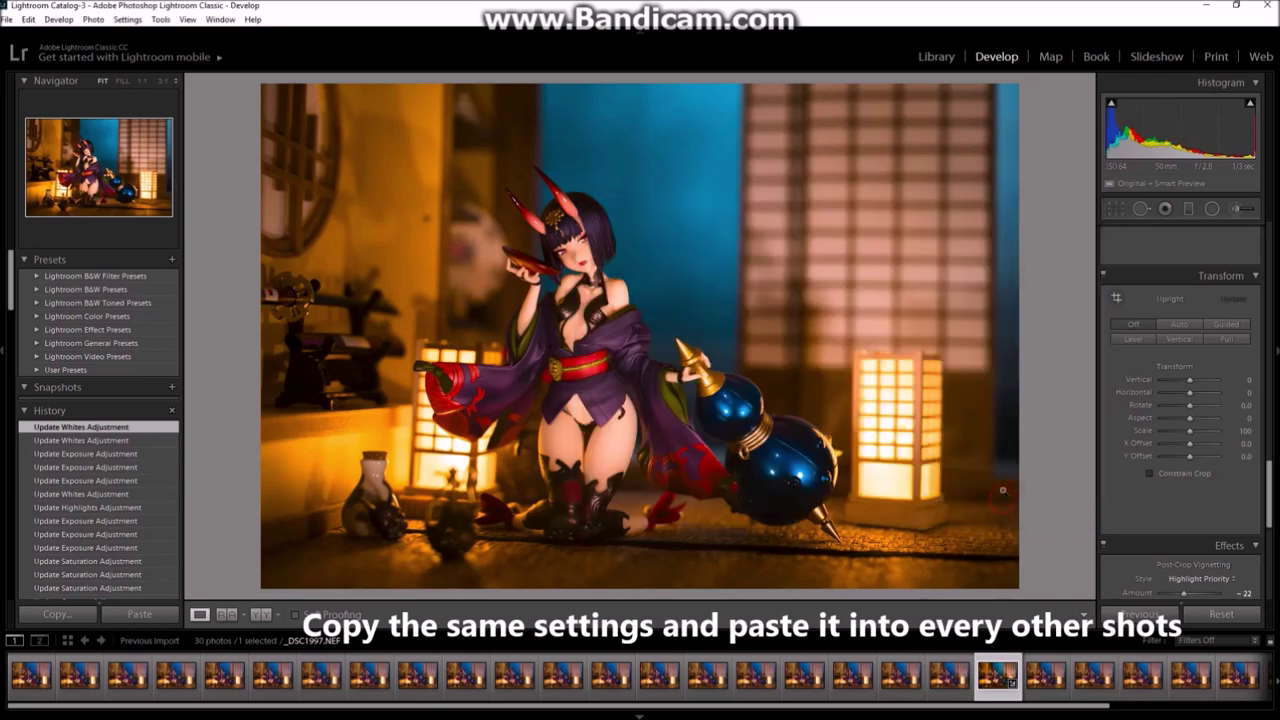
key("Left")
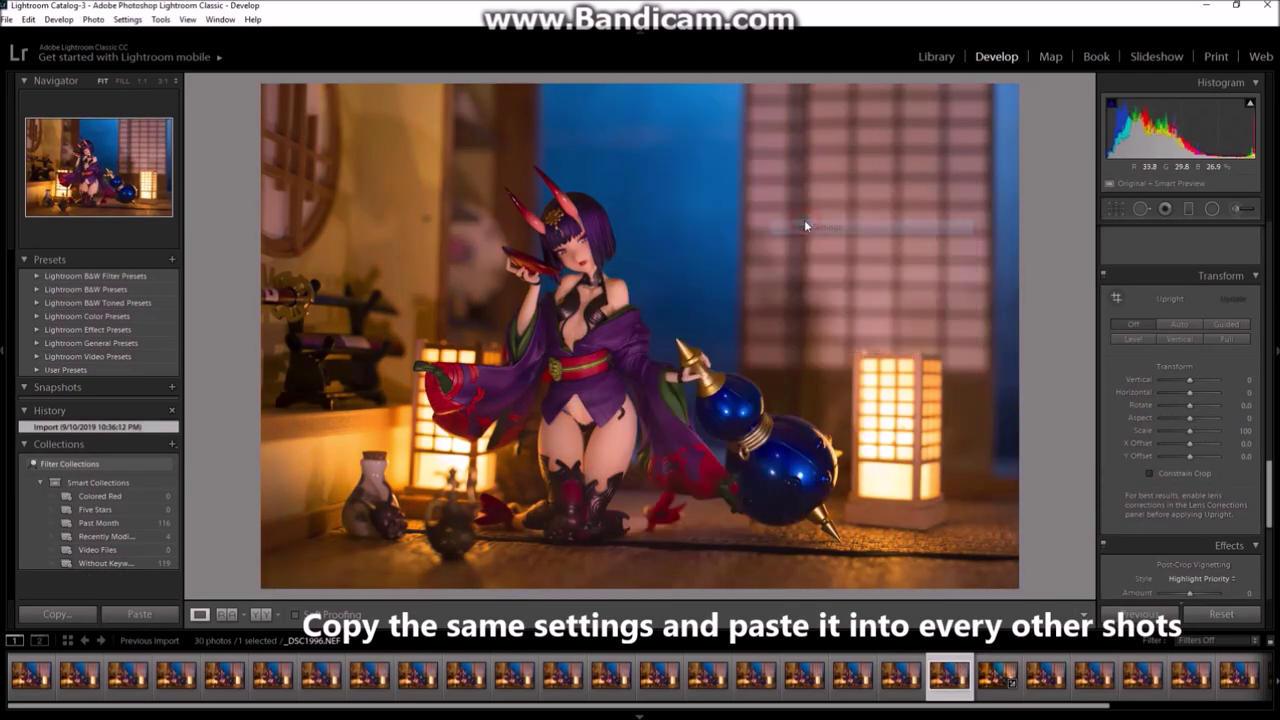
key("ctrl+shift+v")
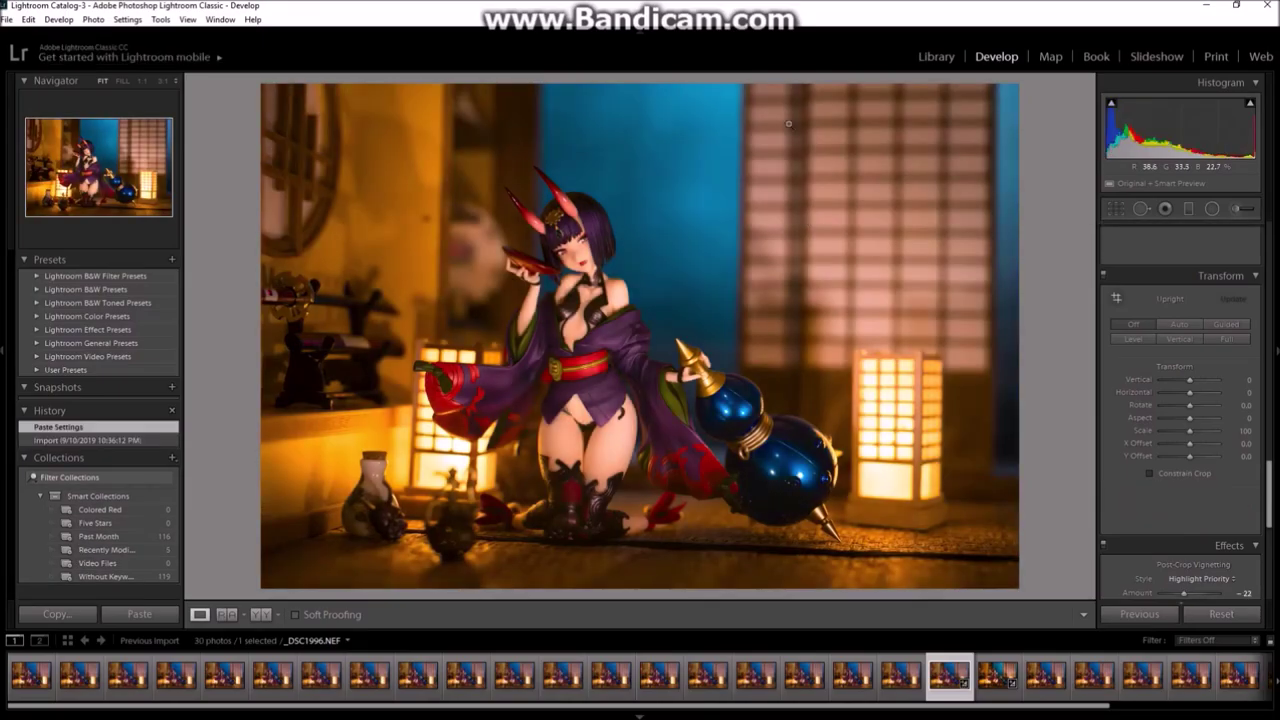
Paste the copied develop settings onto _DSC1995.NEF and _DSC1998.NEF.
left_click(897, 678)
right_click(616, 138)
mouse_move(657, 143)
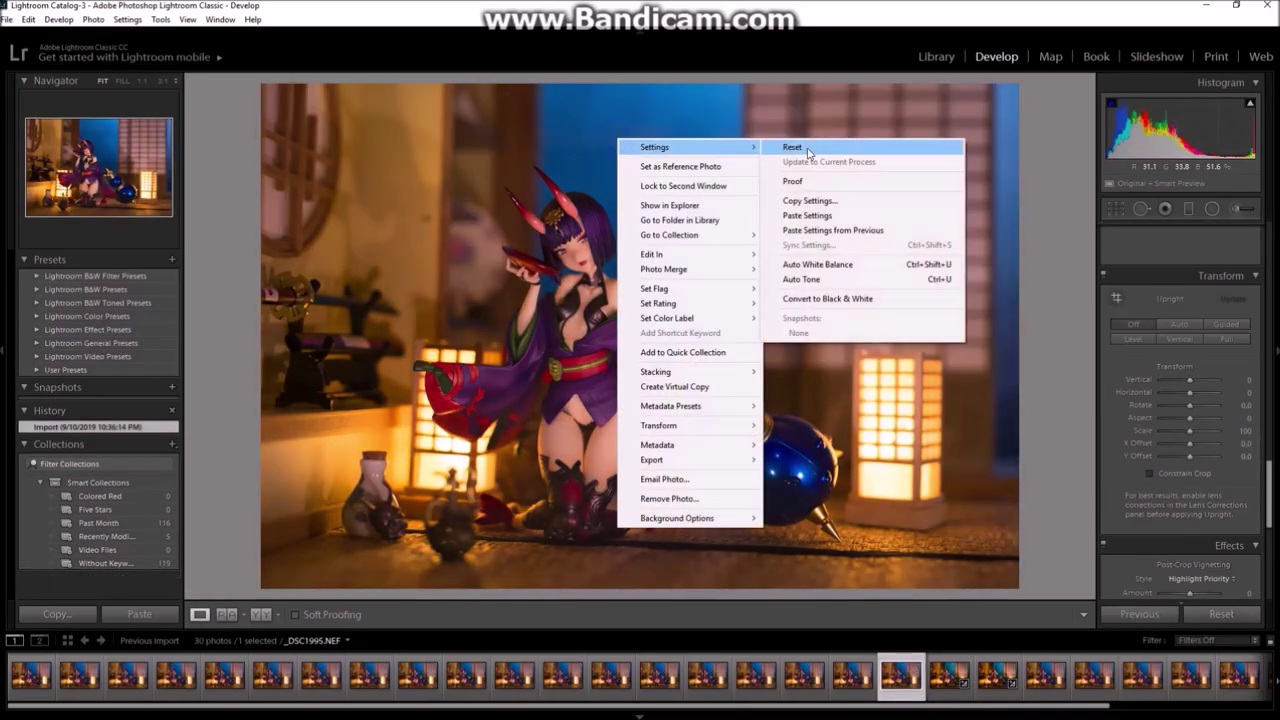
left_click(800, 143)
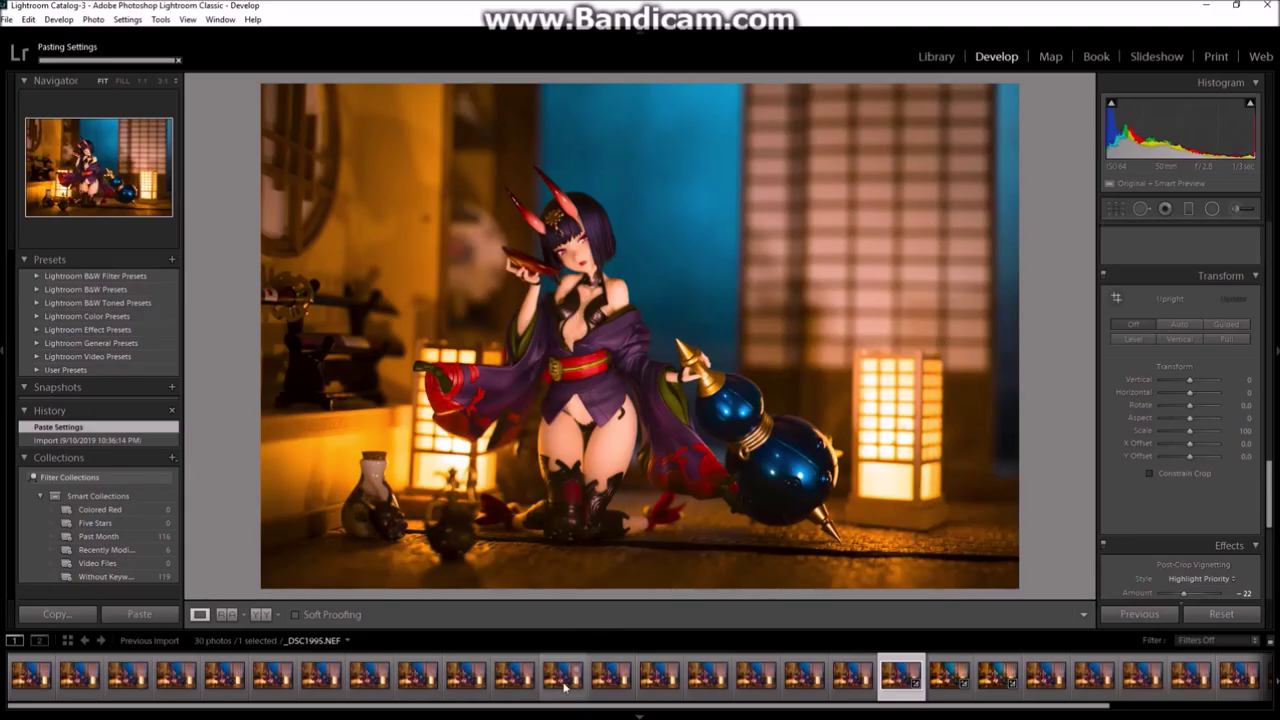
left_click(563, 676)
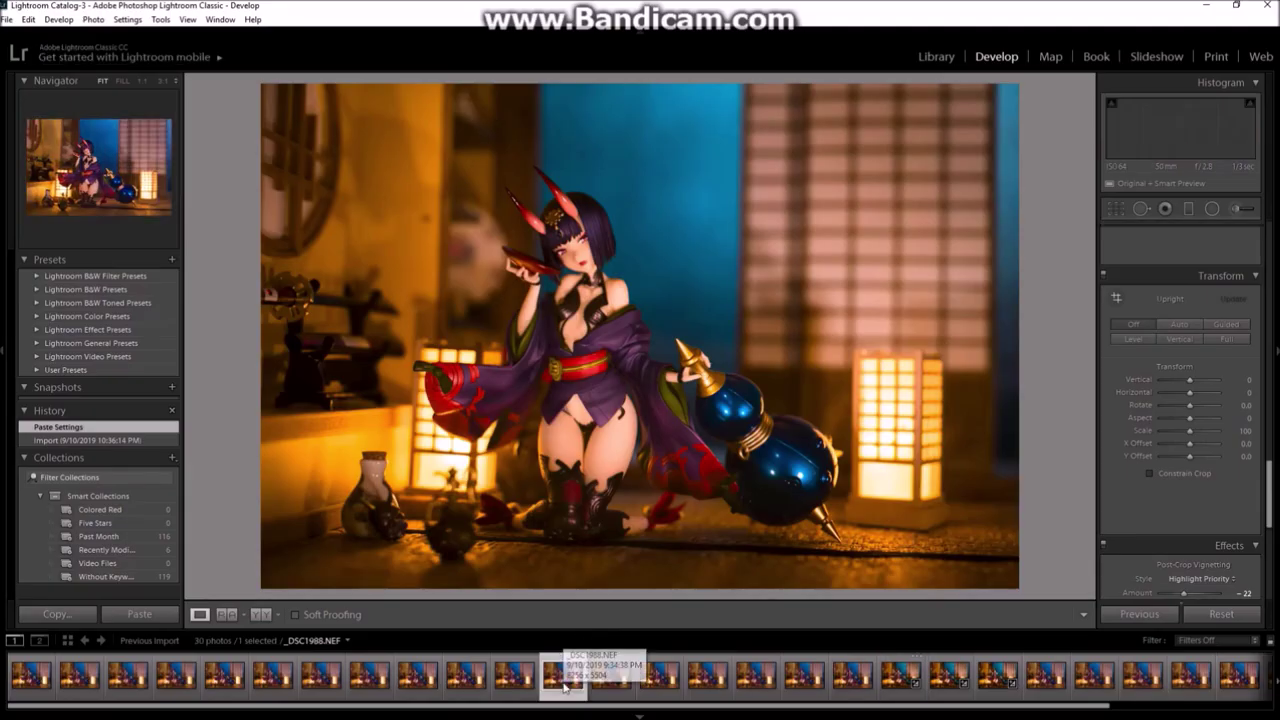
left_click(1046, 677)
right_click(640, 231)
mouse_move(697, 303)
left_click(822, 309)
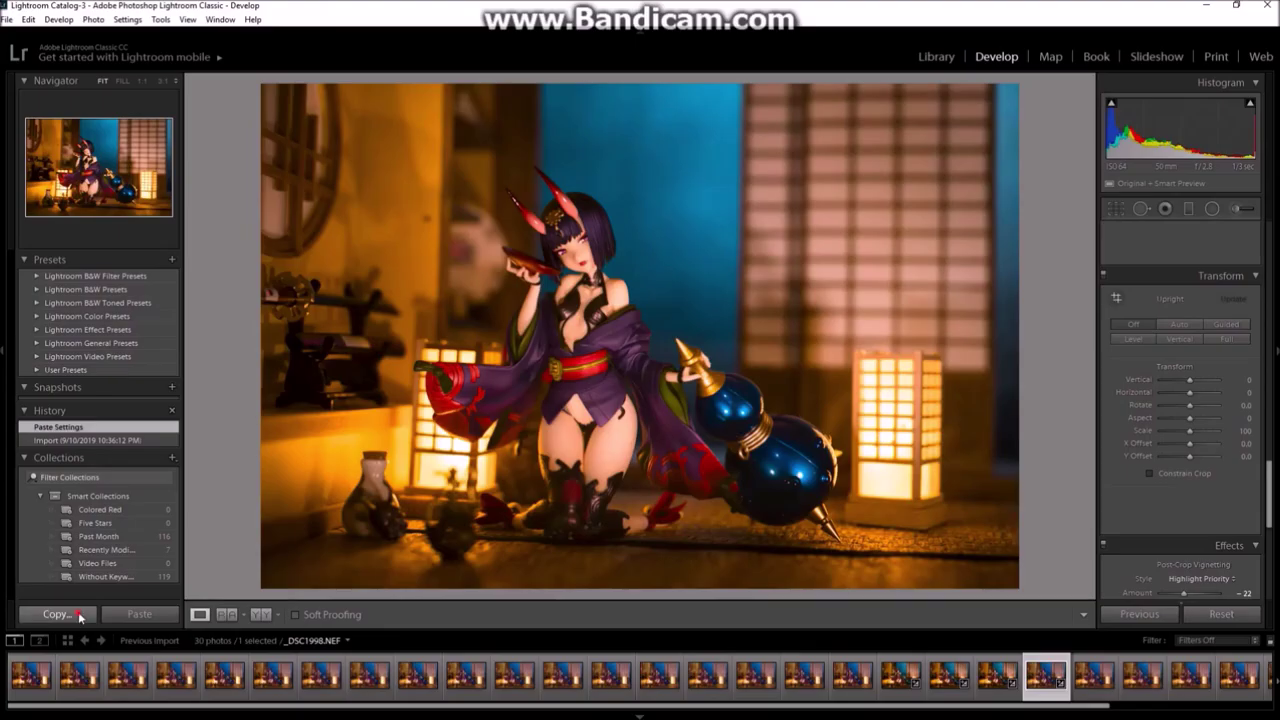
Copy the develop settings of _DSC1998.NEF and paste them onto the first shot, _DSC1977.NEF.
left_click(74, 610)
left_click(997, 507)
left_click(31, 677)
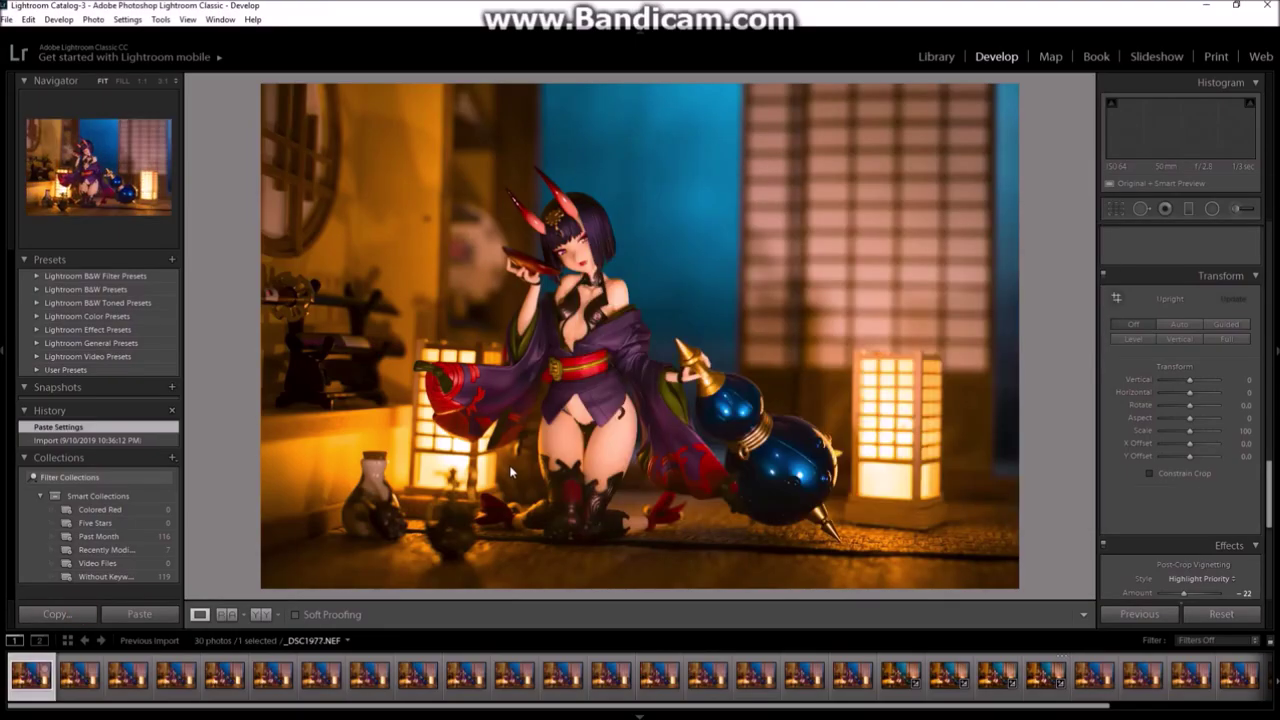
right_click(546, 250)
mouse_move(606, 322)
left_click(738, 328)
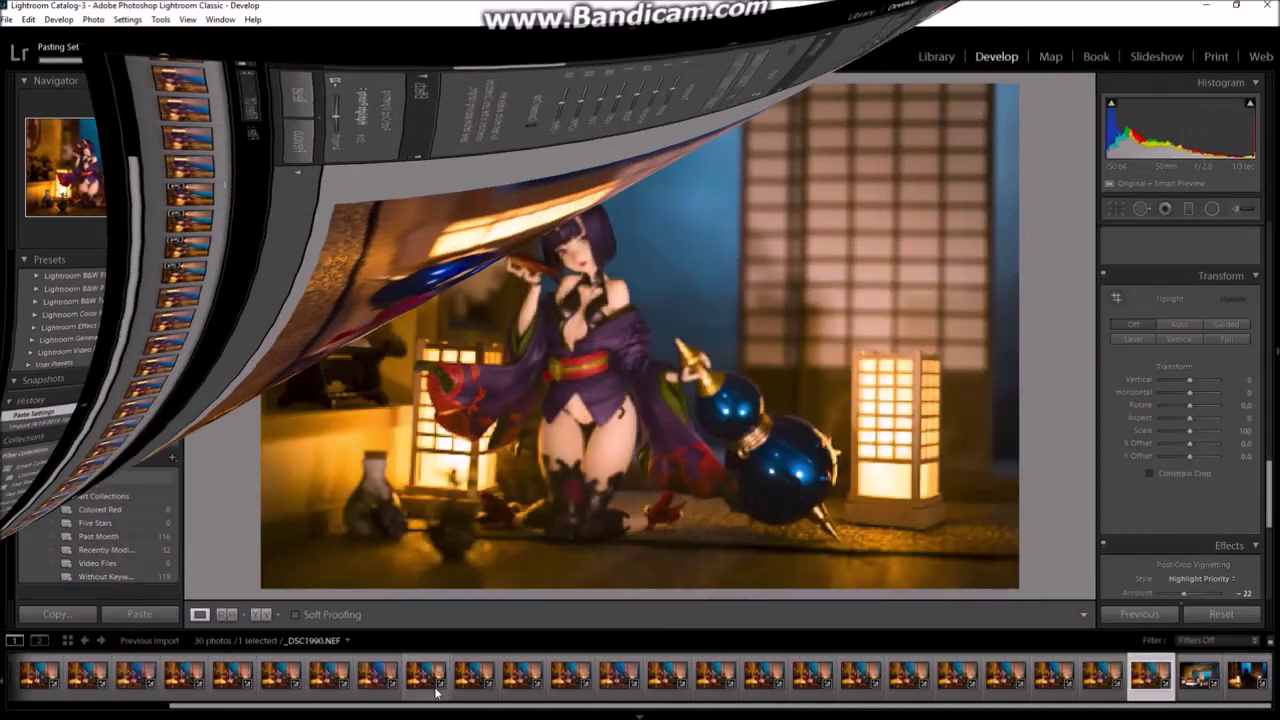
Export the 28 selected photos to the Processed subfolder, named by filename and sequence with start number 9.
right_click(226, 669)
mouse_move(292, 598)
left_click(420, 430)
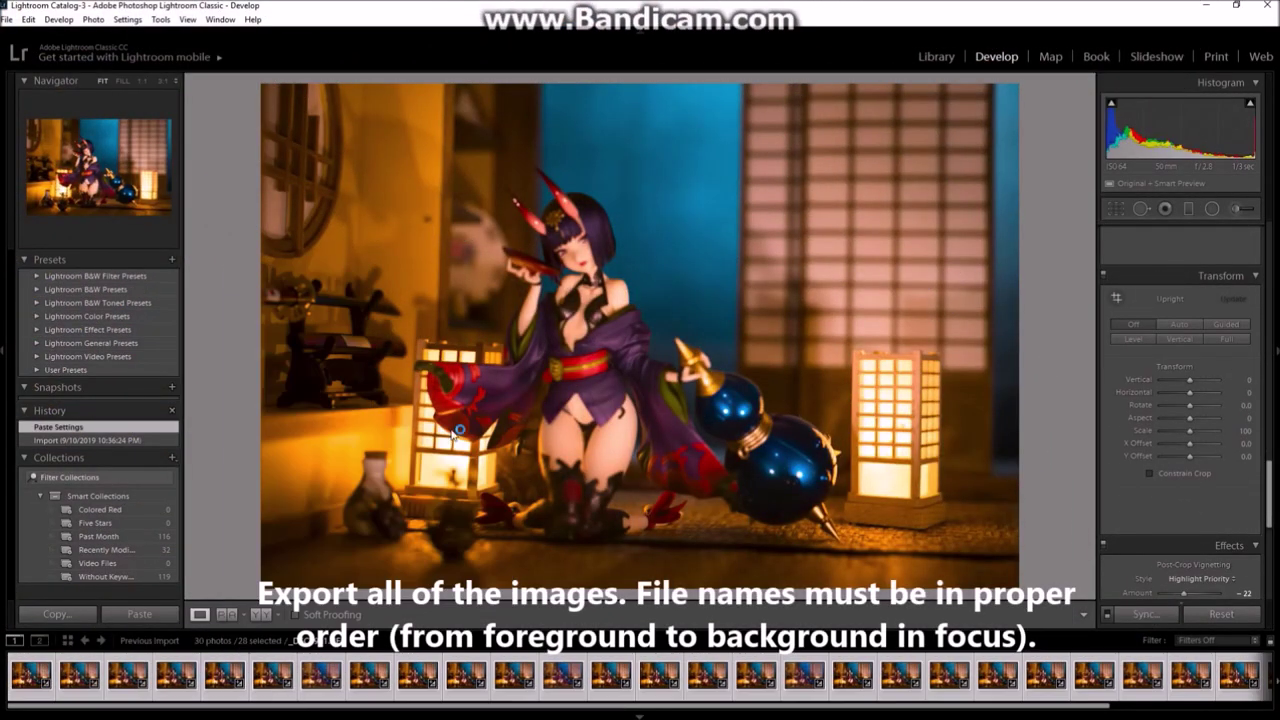
left_click_drag(1078, 186, 898, 180)
scroll(1022, 328, "down", 5)
scroll(1022, 328, "up", 5)
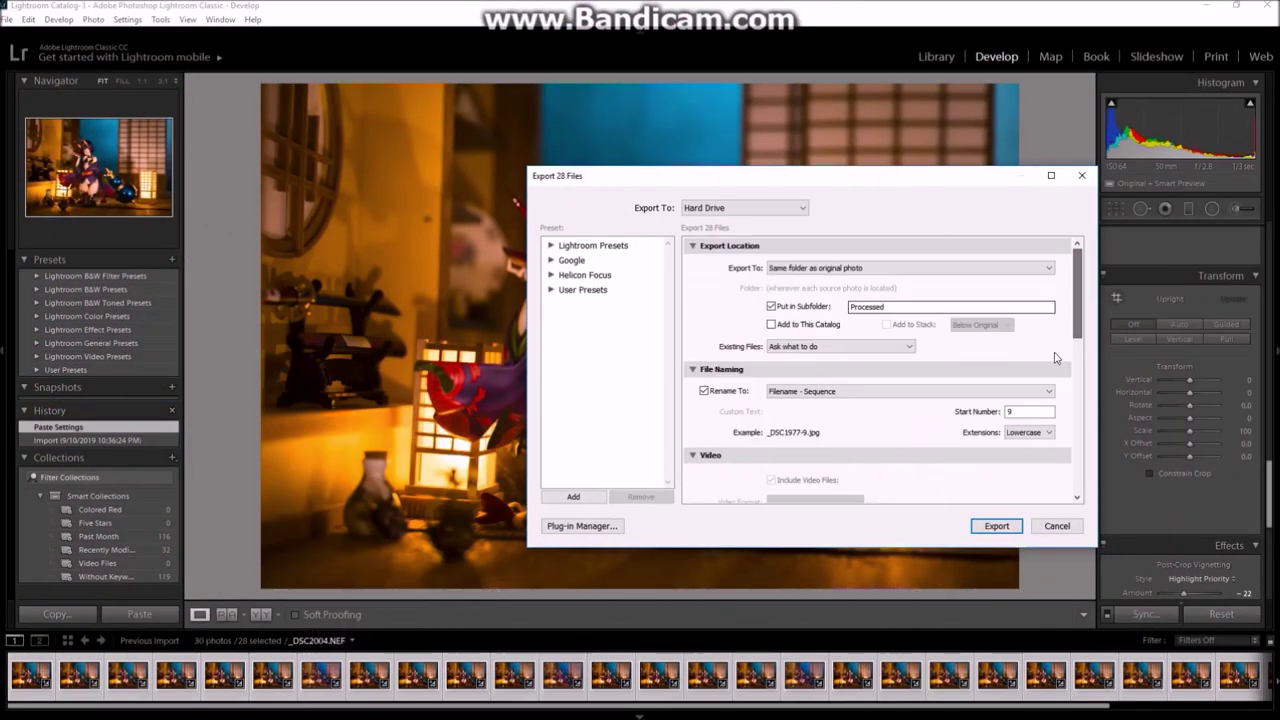
left_click(997, 525)
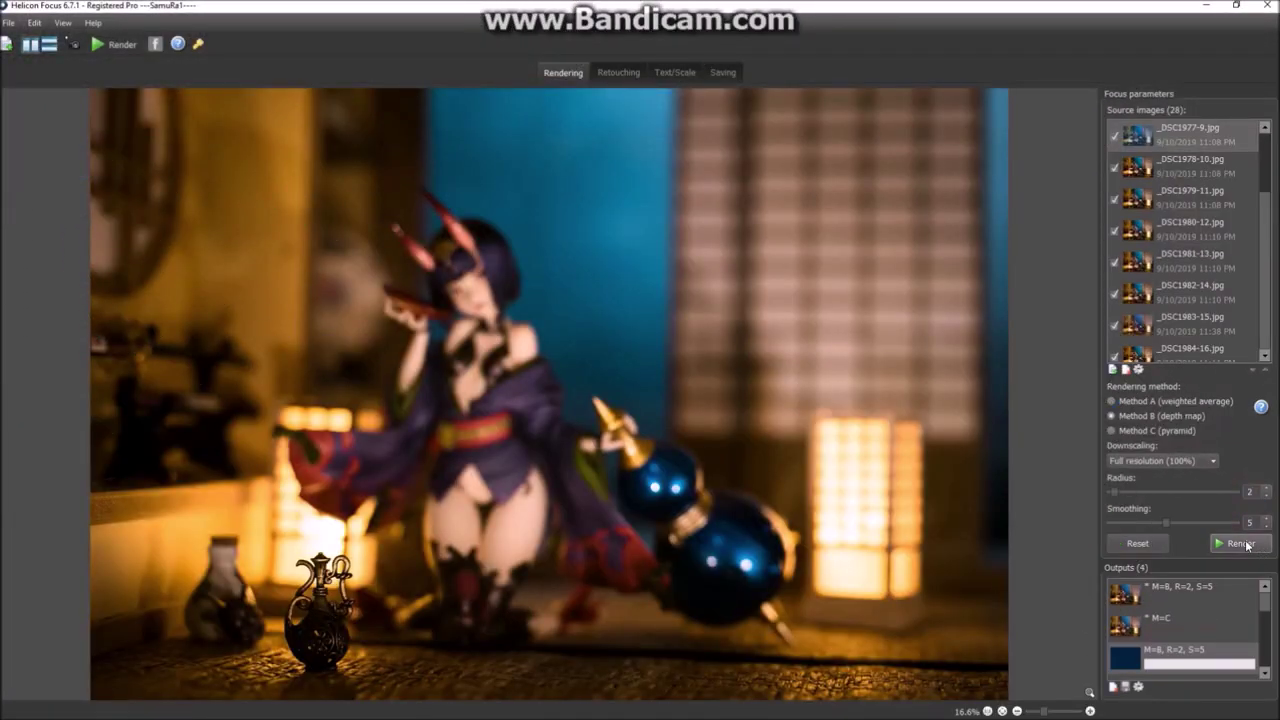
Switch to Helicon Focus and render the 28 exported images with Method B (depth map), radius 2 and smoothing 5.
left_click(1240, 543)
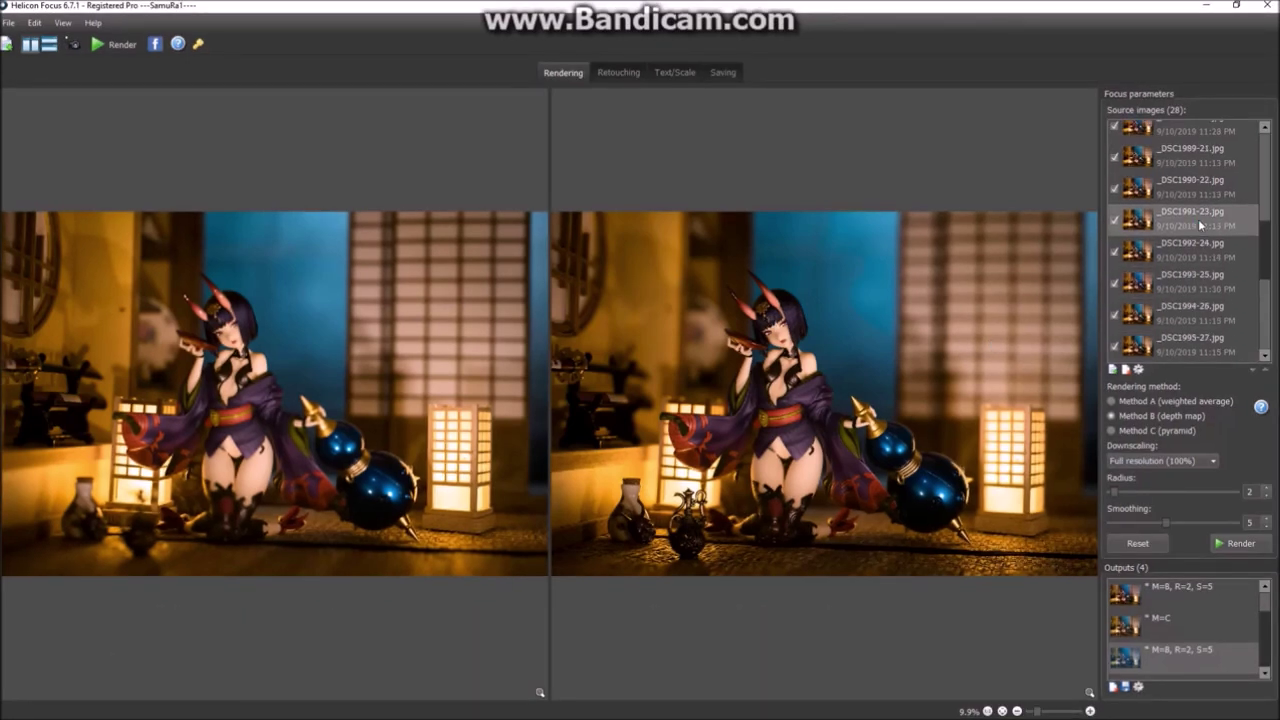
Compare source image _DSC1997-29.jpg with the stacked render up close around the figurine's head and shoulders.
left_click(1203, 215)
scroll(783, 340, "up", 10)
left_click(811, 403)
left_click_drag(815, 440, 822, 342)
left_click_drag(874, 443, 837, 567)
scroll(838, 568, "up", 5)
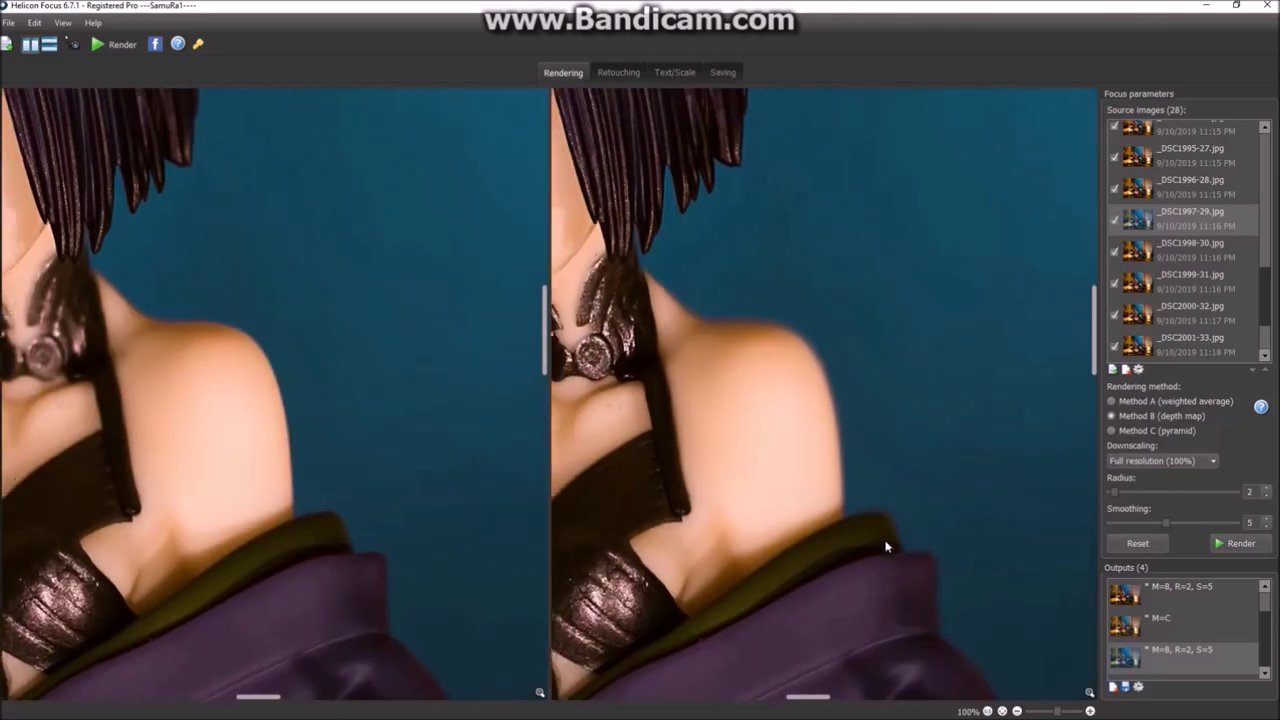
scroll(740, 481, "up", 6)
scroll(740, 481, "down", 8)
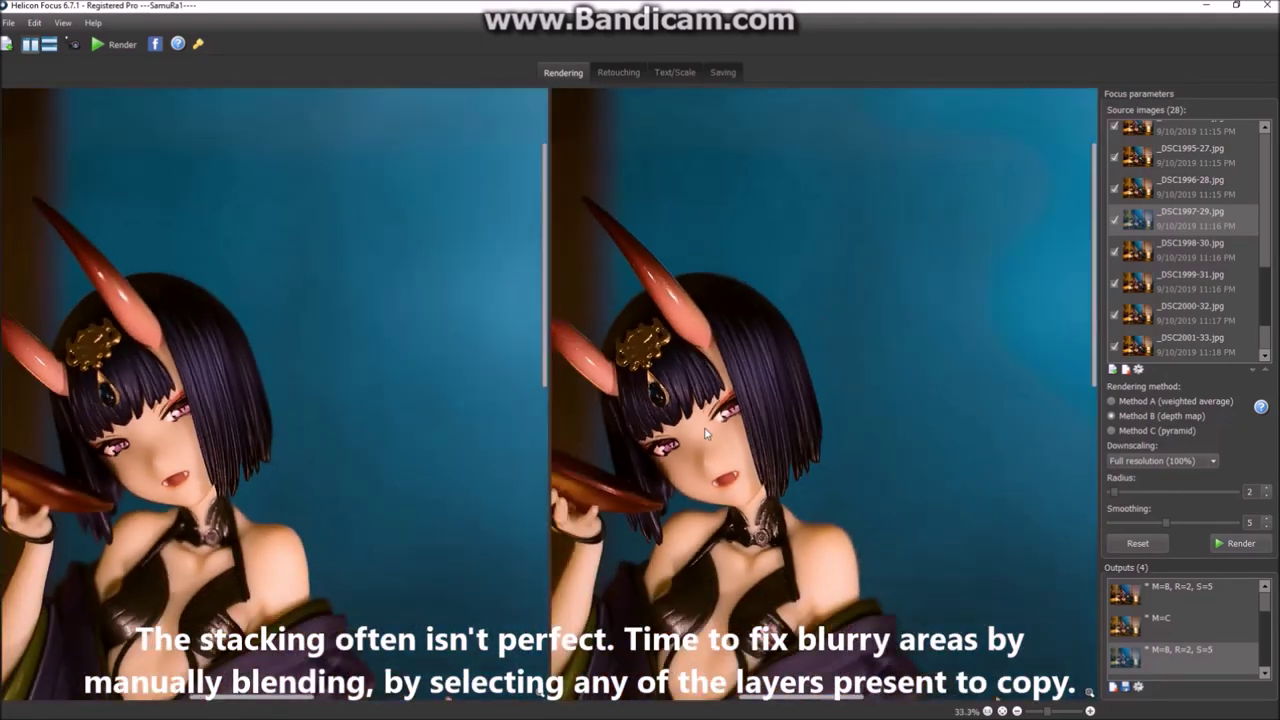
Start retouching the stacked render with _DSC1998-30.jpg as the source image, viewed around the figurine's upper body.
left_click(618, 72)
scroll(828, 344, "up", 7)
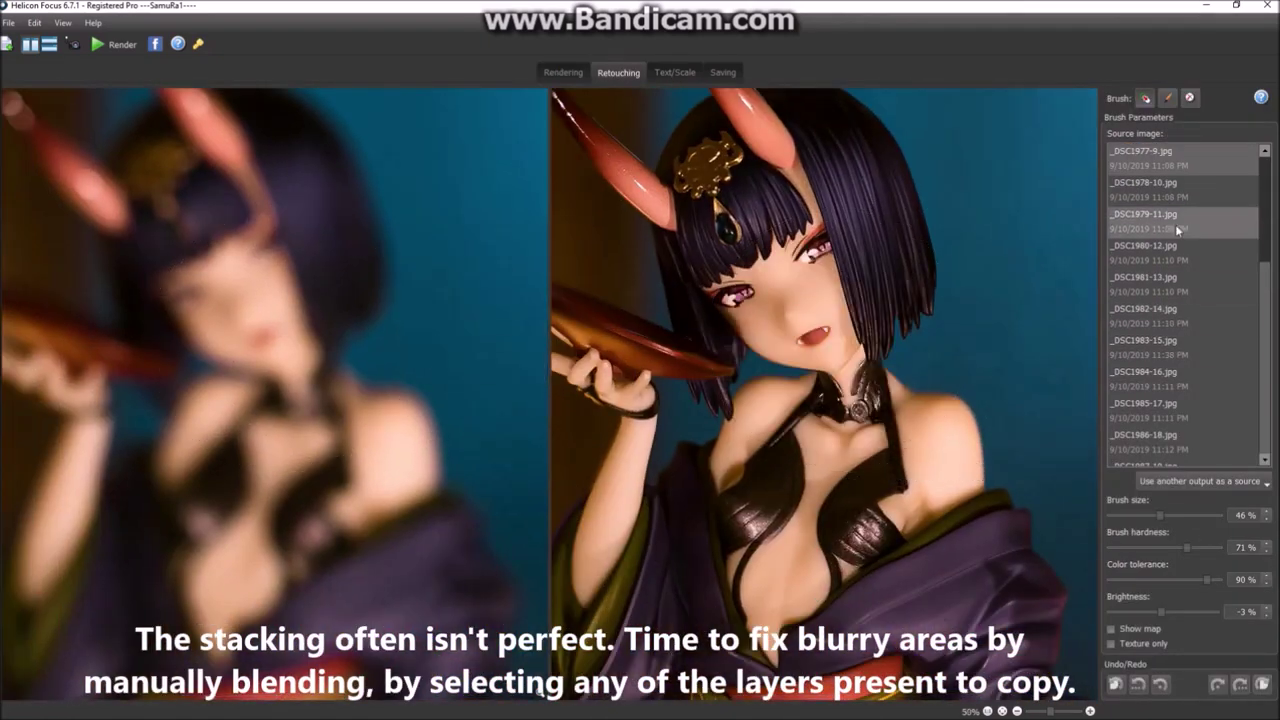
scroll(1165, 300, "down", 4)
left_click(1150, 407)
left_click(1157, 439)
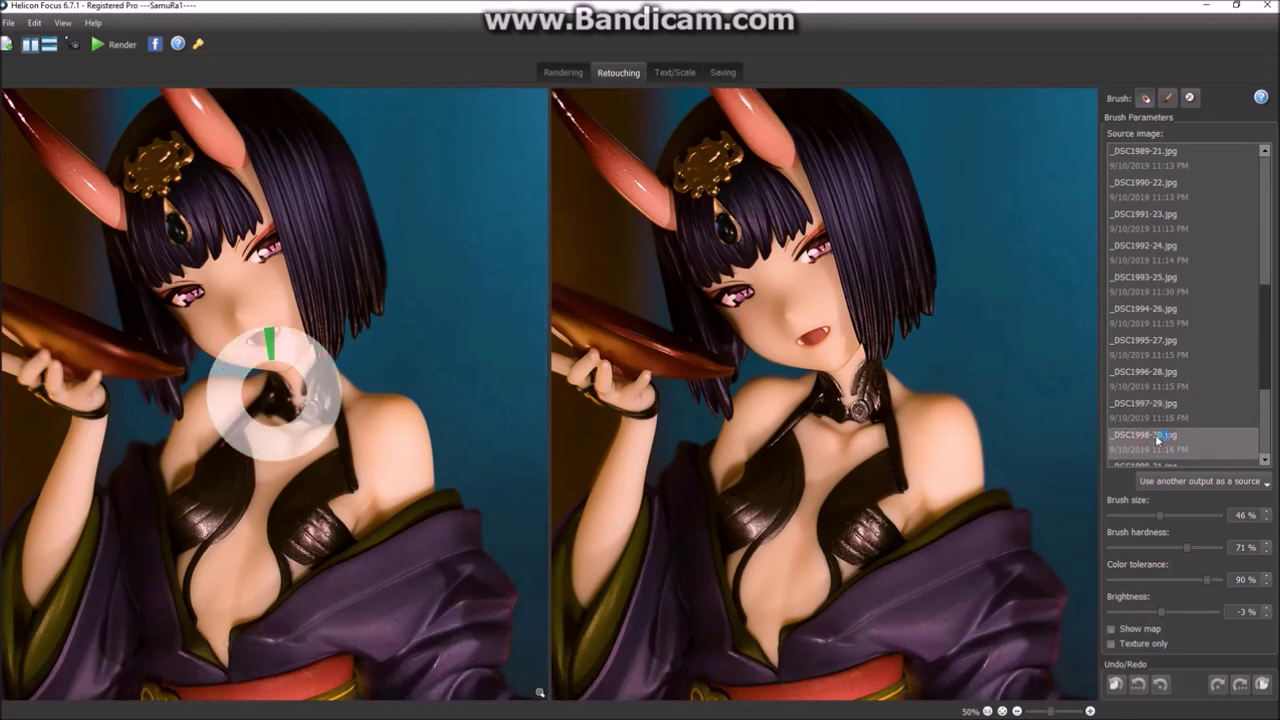